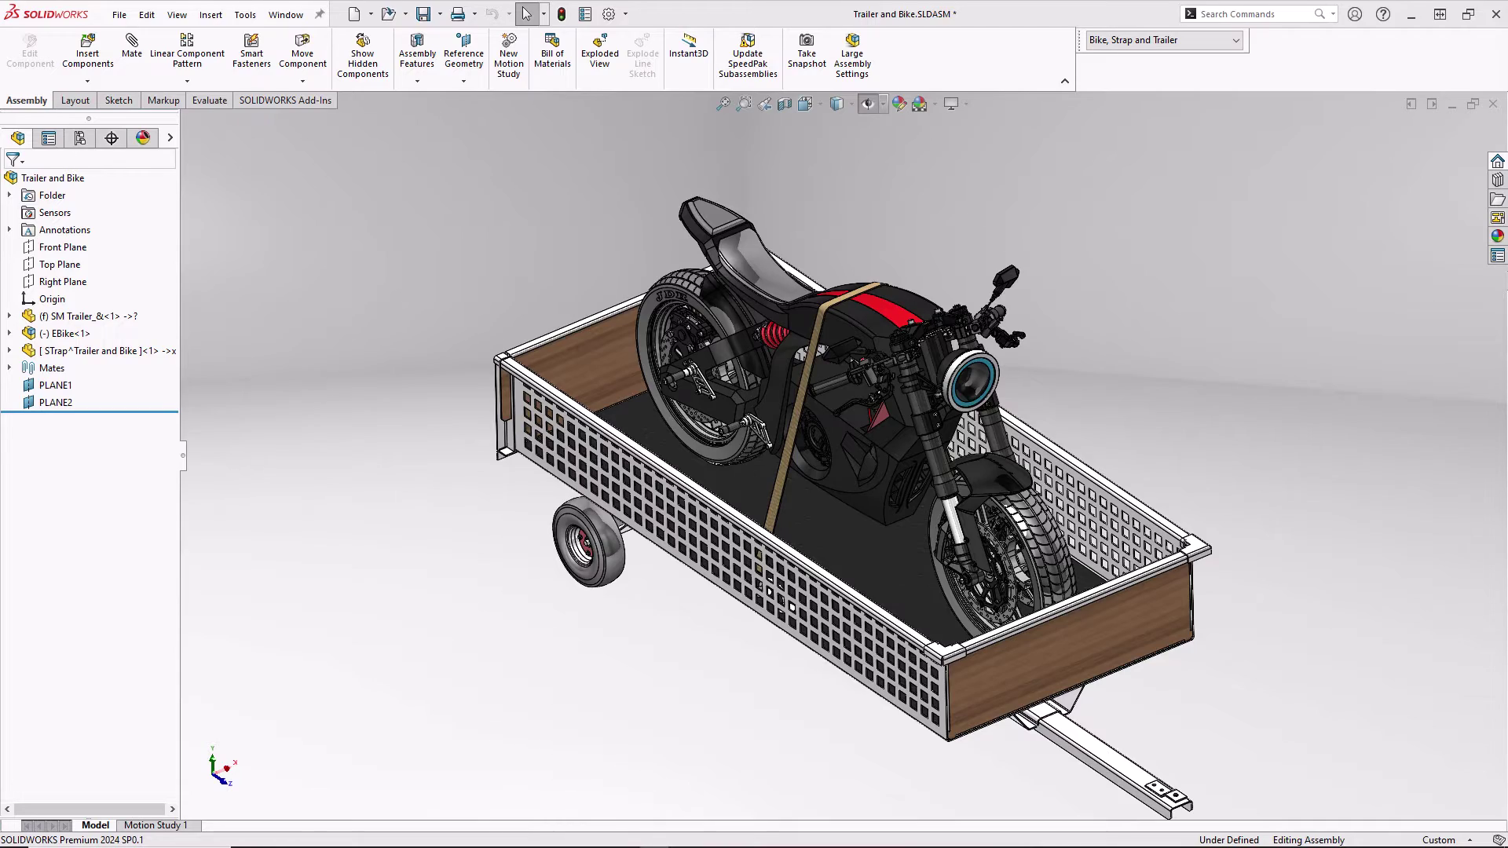
# Zoom in on the bed and switch the assembly to its Trailer configuration
pyautogui.scroll(-10, 689, 444)
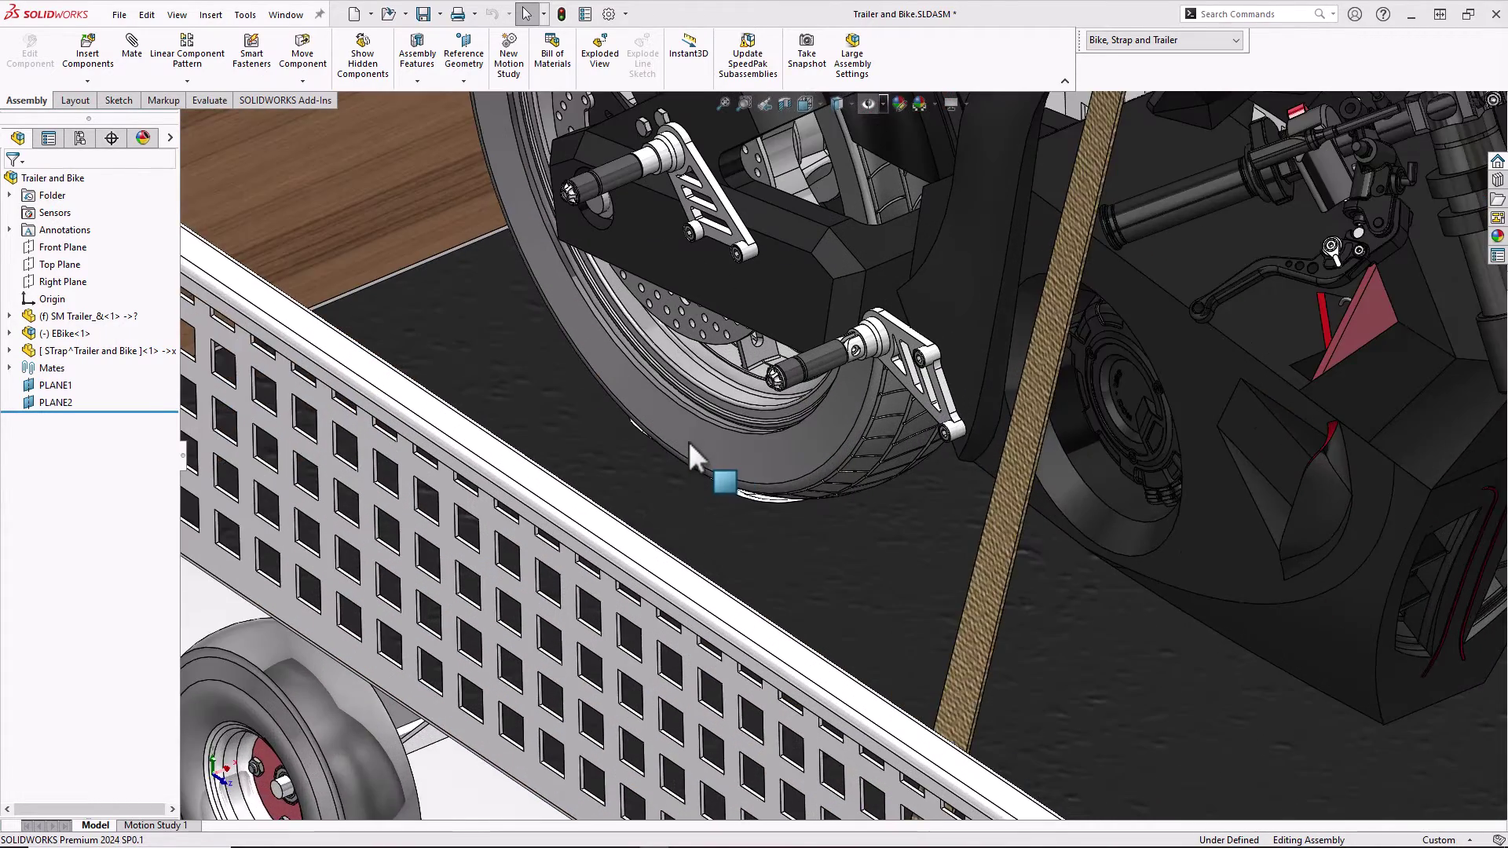
pyautogui.scroll(-2, 688, 441)
pyautogui.click(1190, 40)
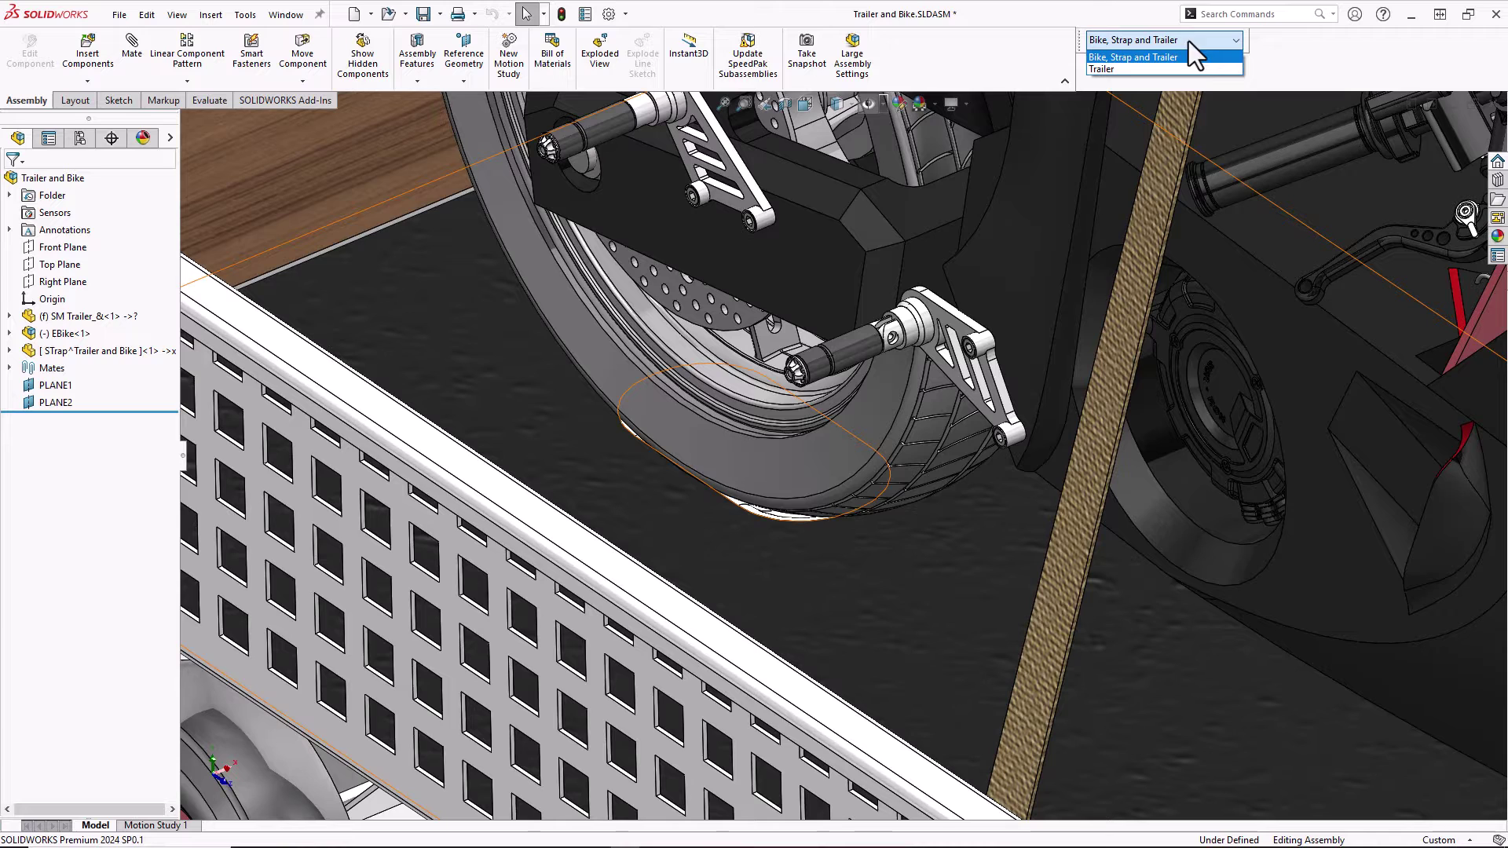
pyautogui.click(1130, 67)
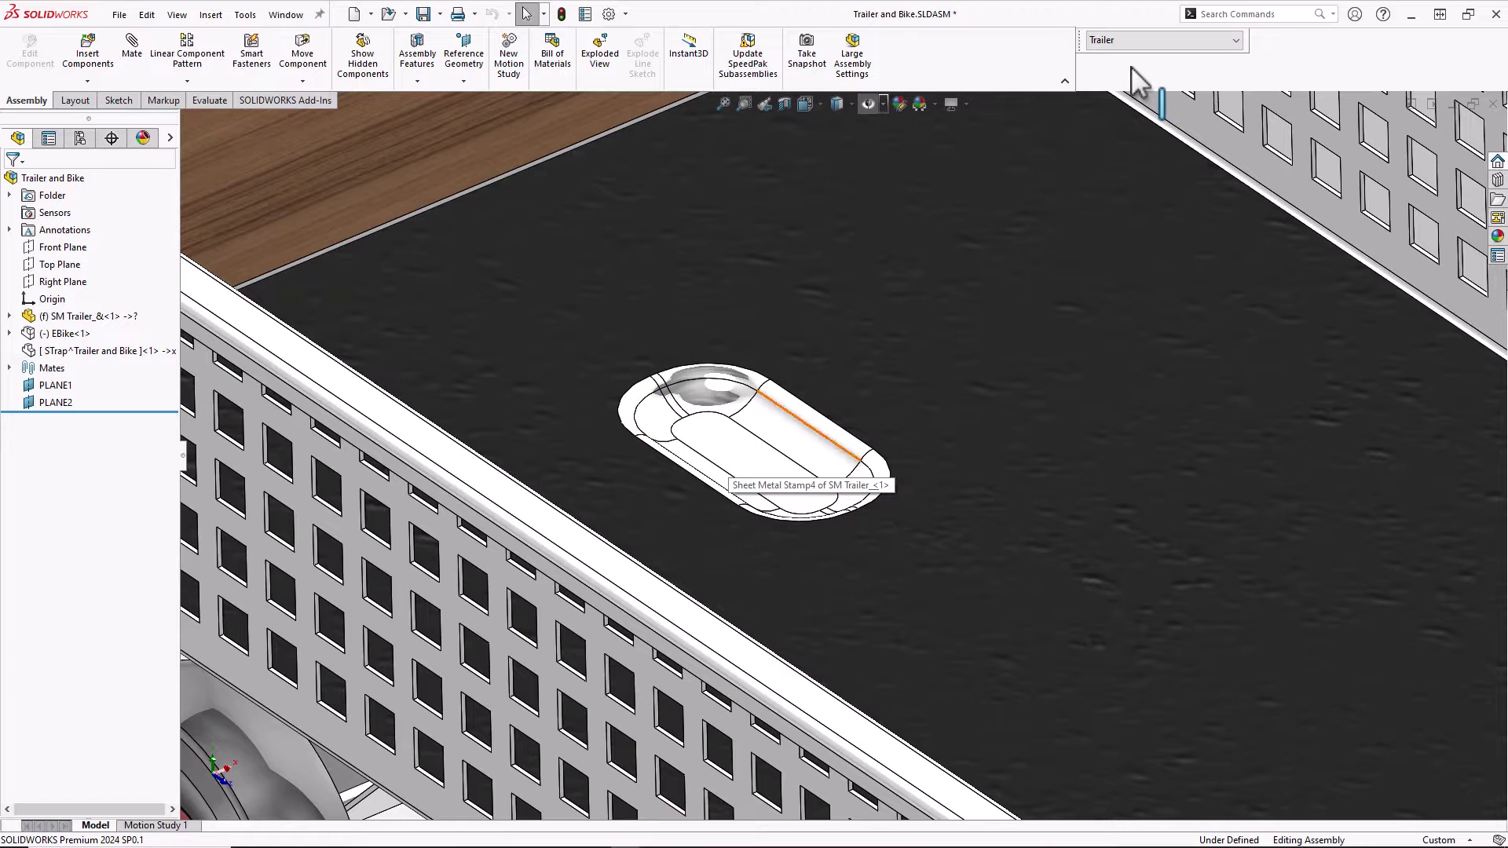
# Open the SM Trailer component from the oval stamp face as a separate part
pyautogui.click(732, 459)
pyautogui.rightClick(732, 459)
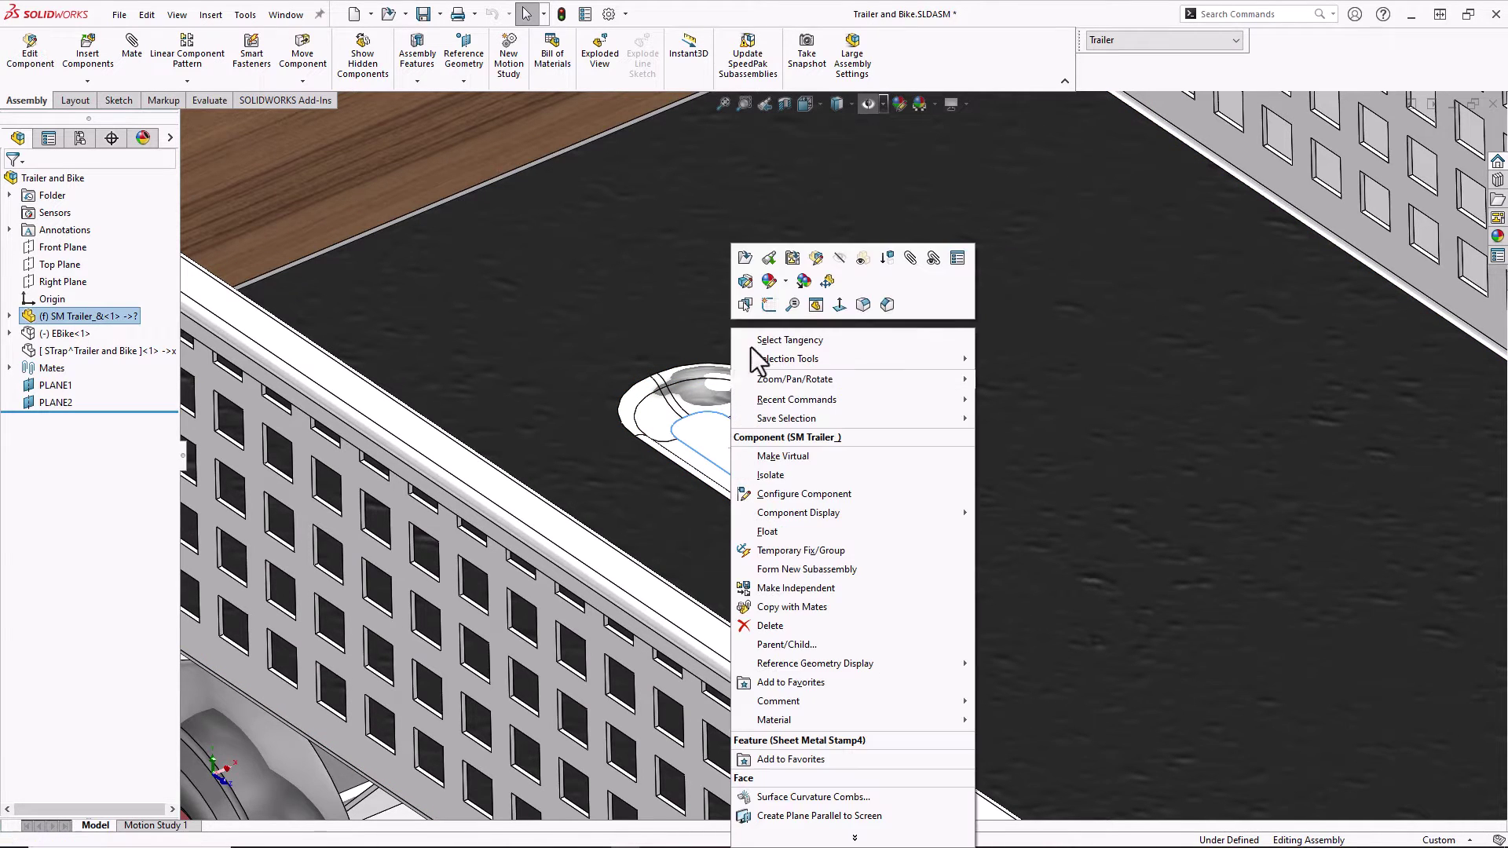
pyautogui.click(799, 307)
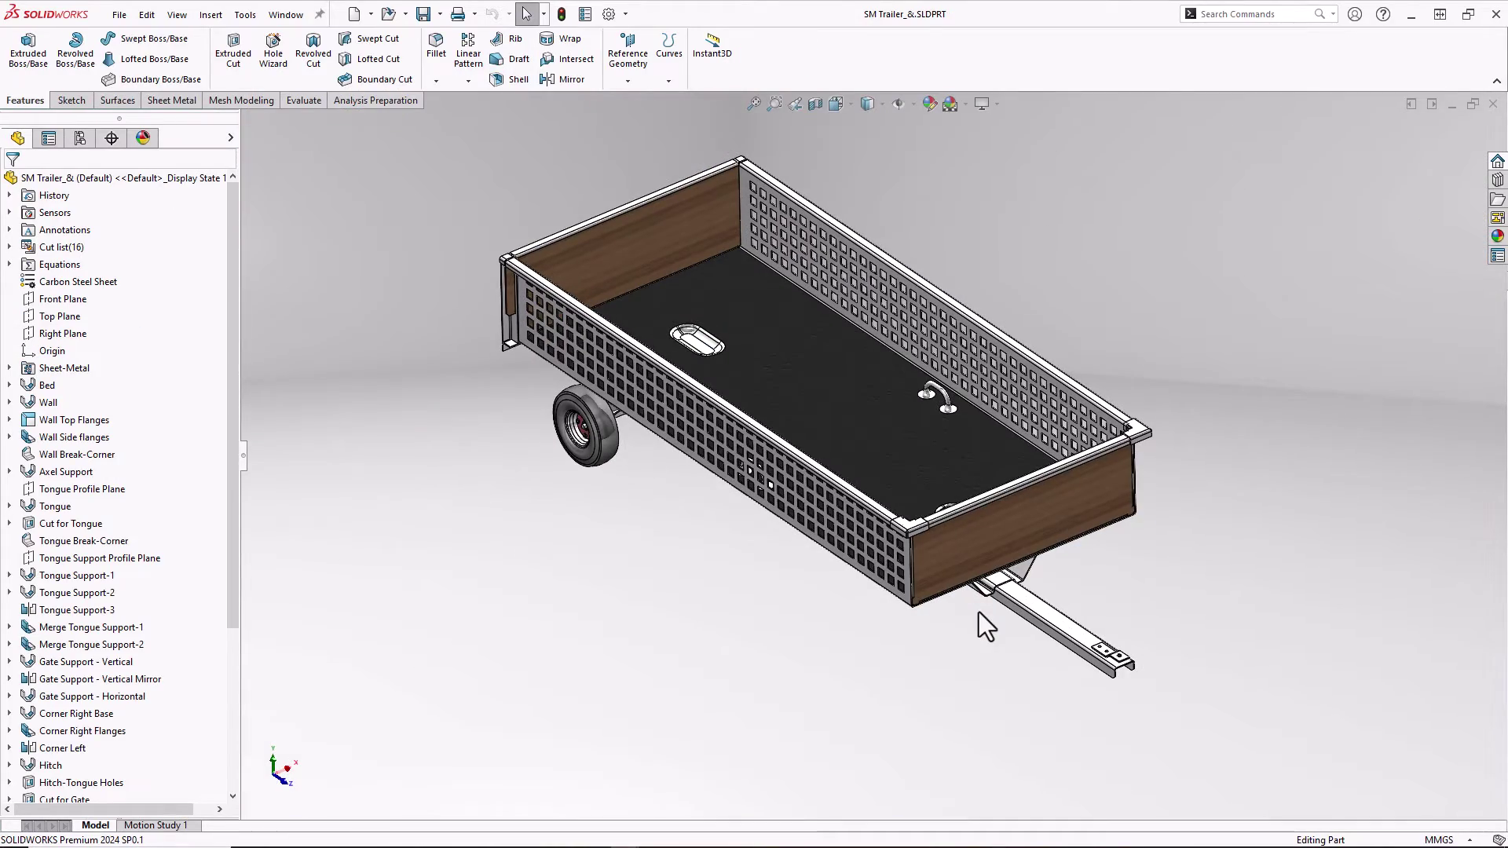
# Orbit to the rear, hide the wooden panel, and suppress the Wheel seats feature
pyautogui.moveTo(987, 627); pyautogui.dragTo(949, 570, button='middle')
pyautogui.press('Tab')
pyautogui.press('Tab')
pyautogui.scroll(-6, 949, 570)
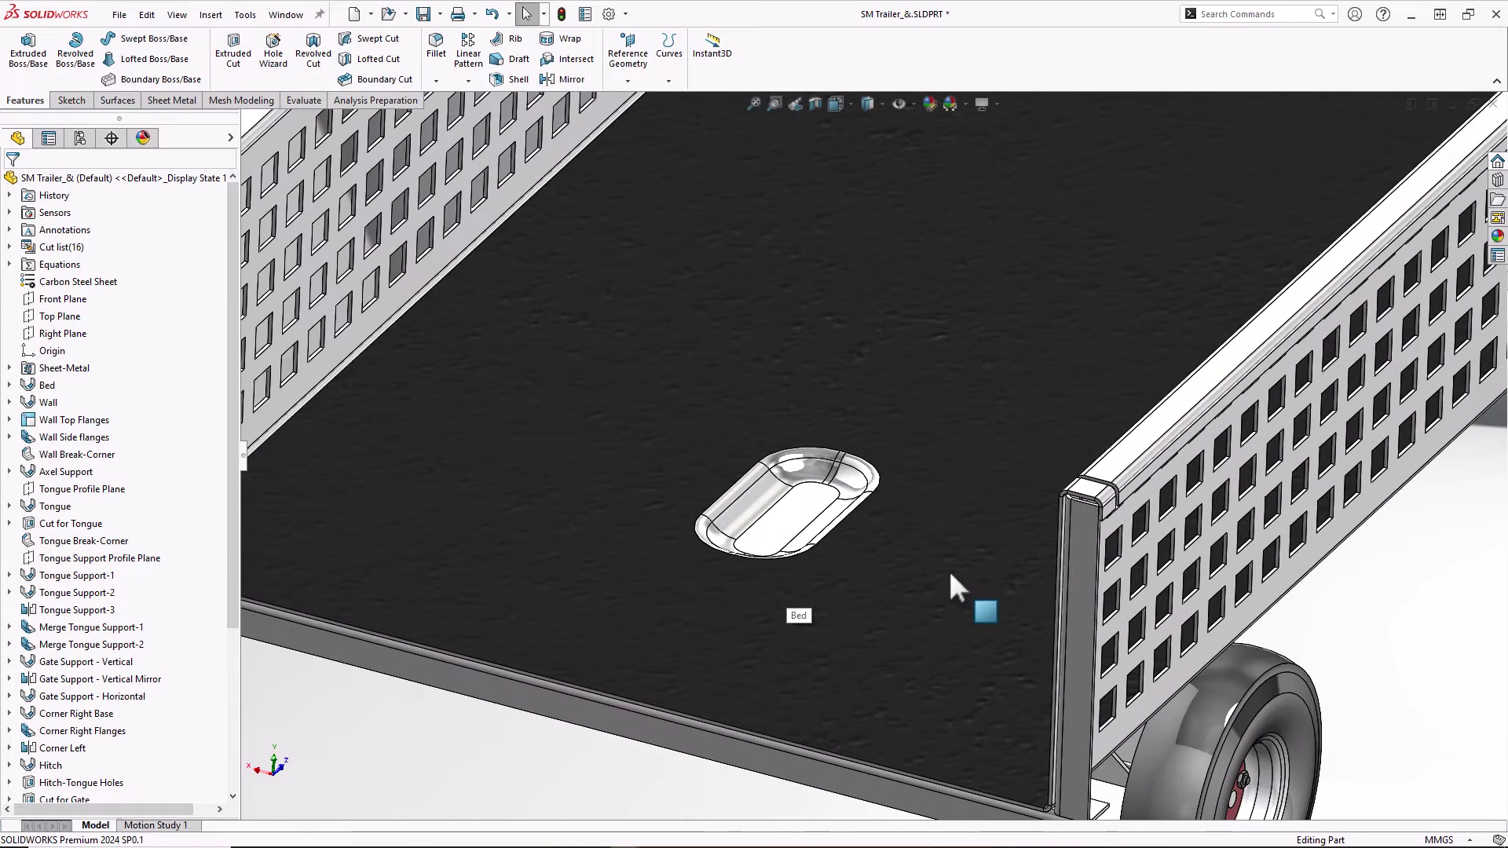
pyautogui.moveTo(229, 553); pyautogui.dragTo(236, 789)
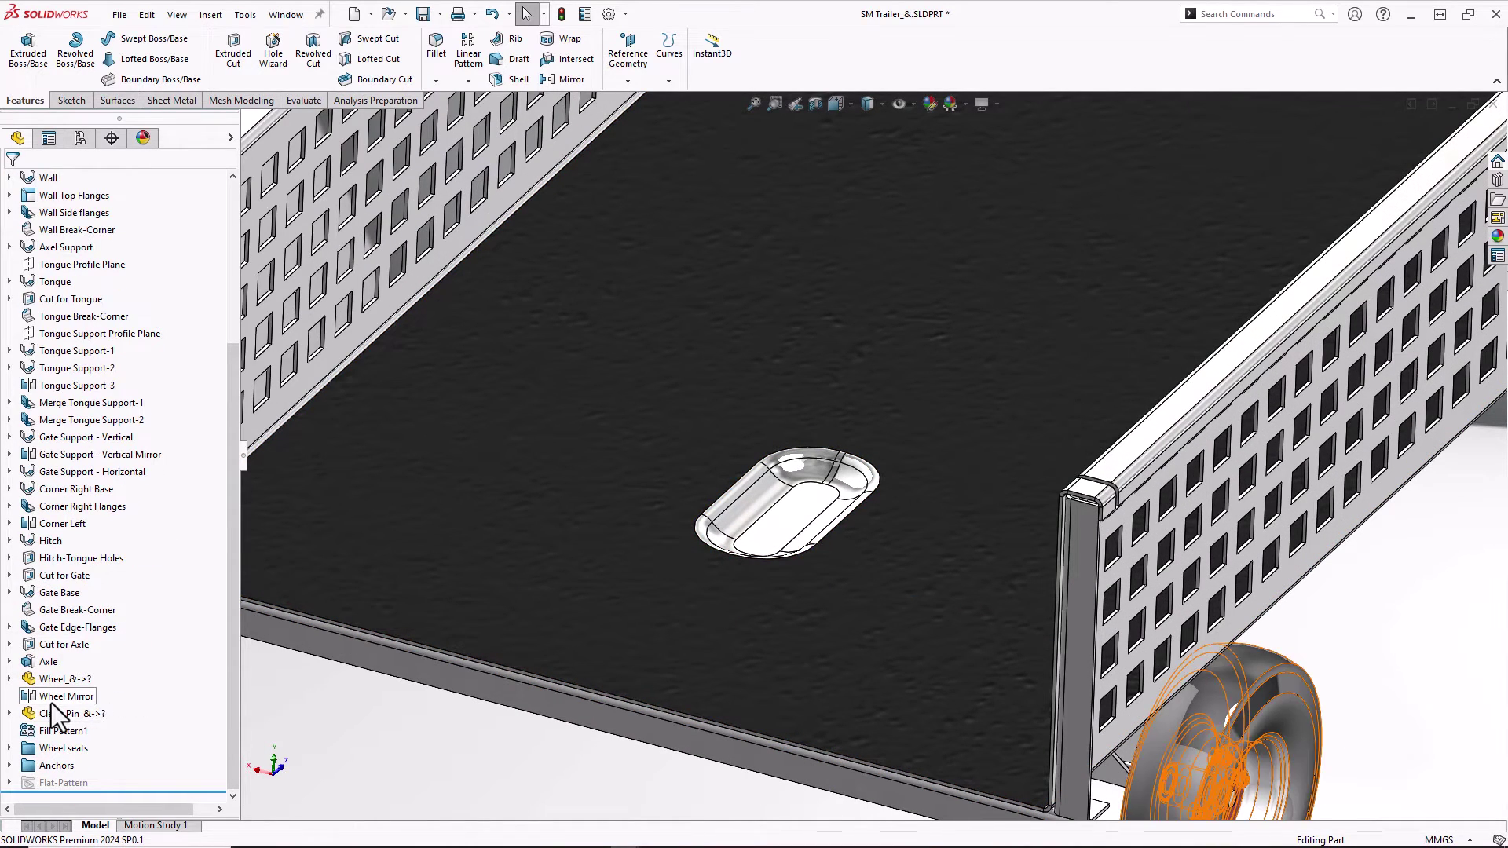
pyautogui.rightClick(63, 748)
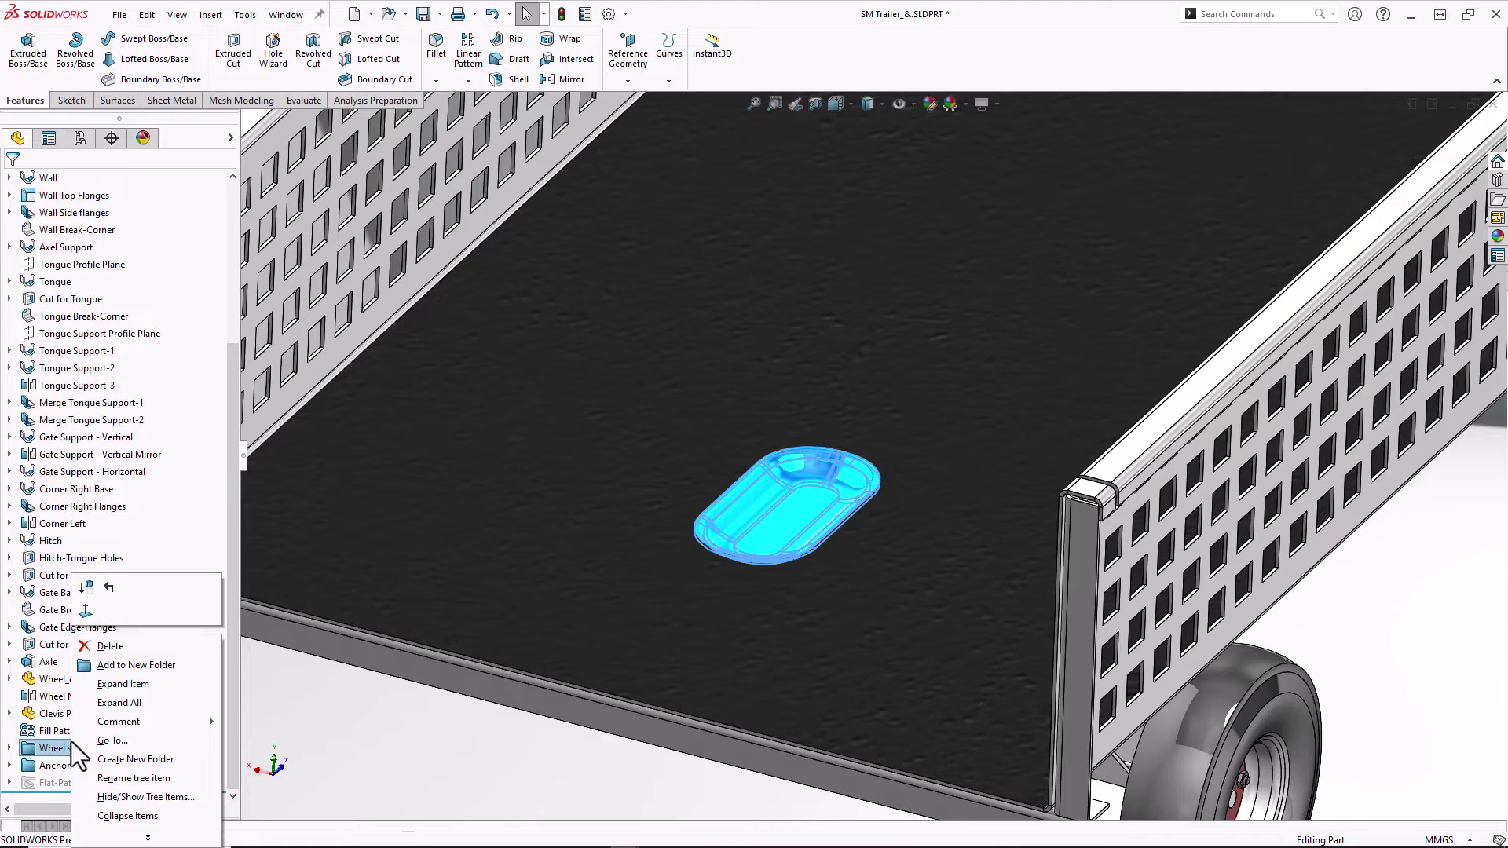
pyautogui.click(94, 597)
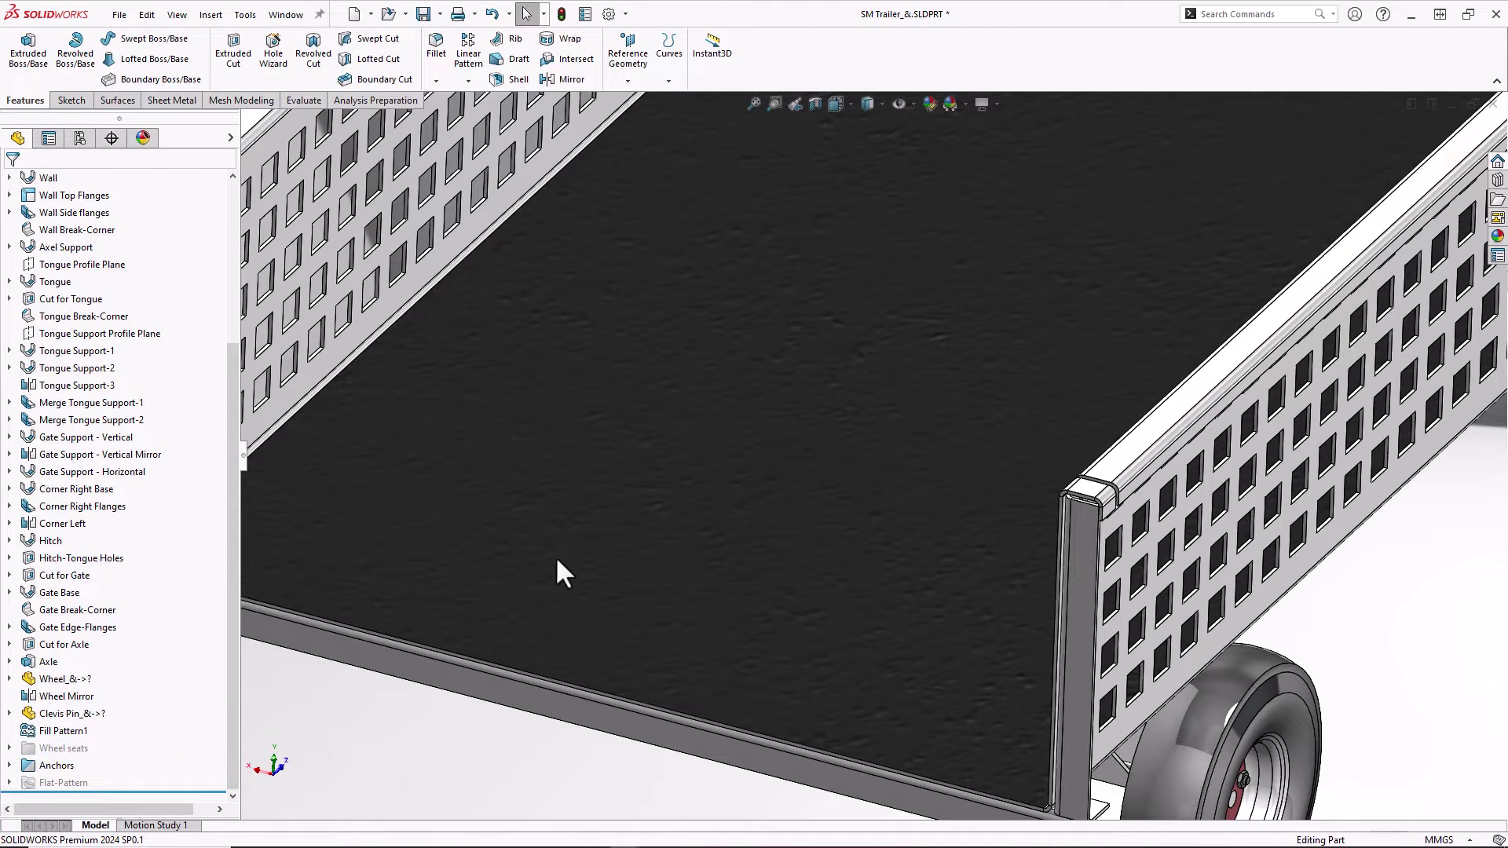
# Start a sketch on the bed floor and draw a construction centerline from the front edge
pyautogui.rightClick(720, 552)
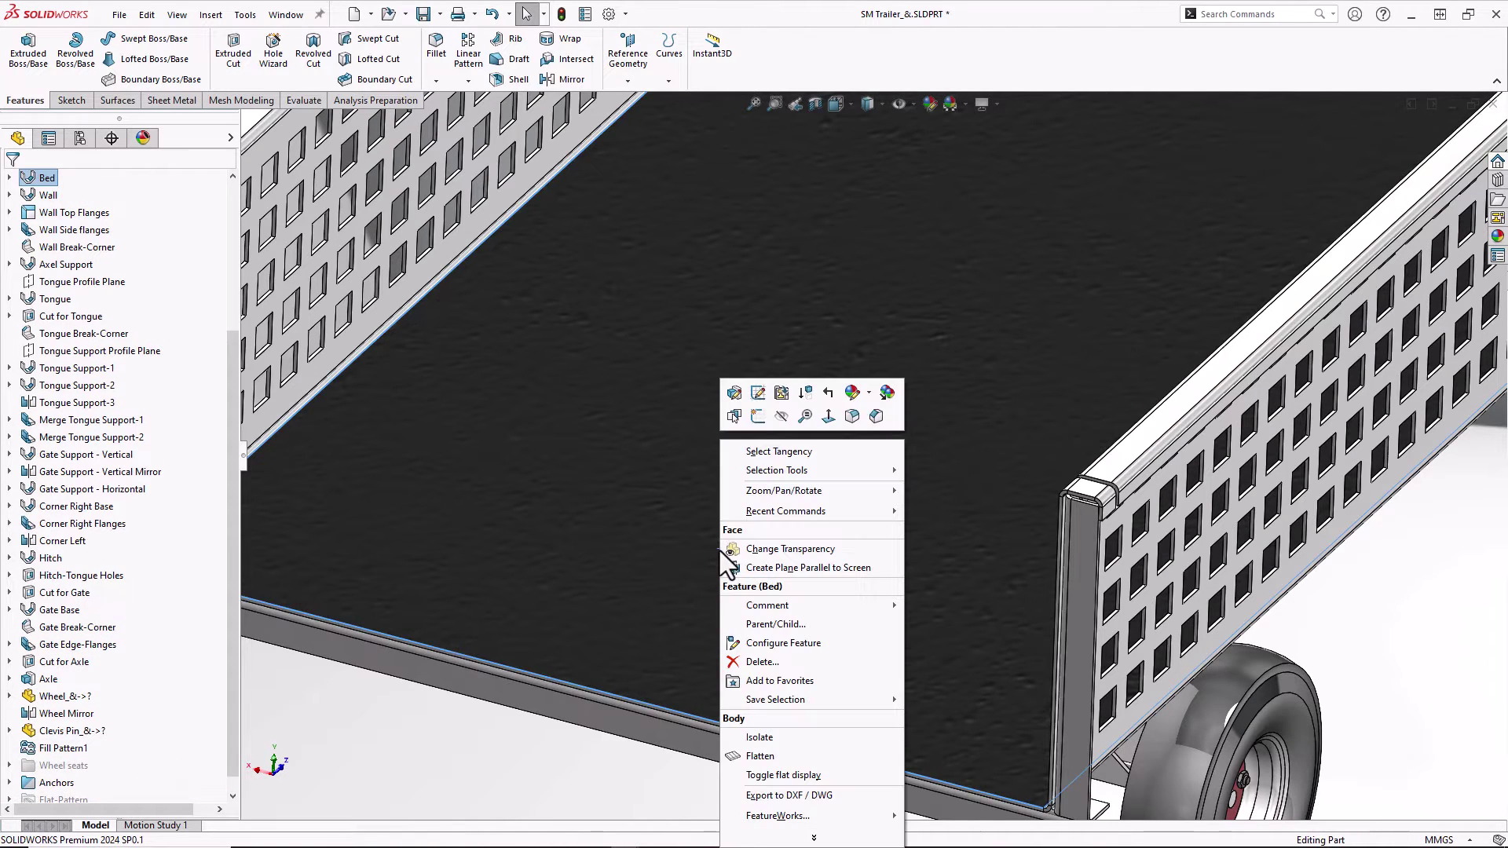
pyautogui.click(757, 416)
pyautogui.press('s')
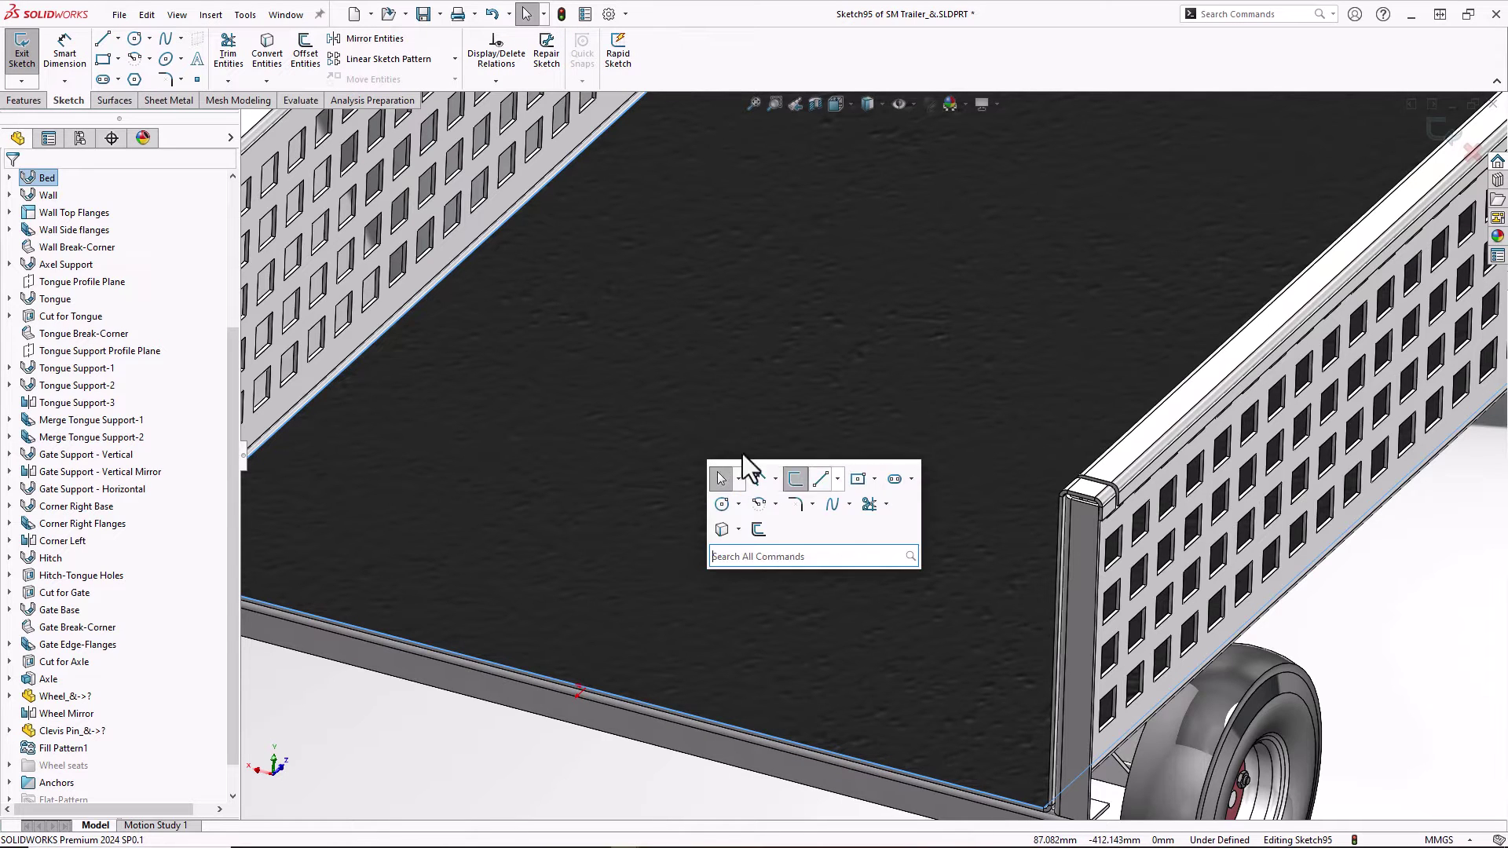
pyautogui.click(838, 480)
pyautogui.click(844, 522)
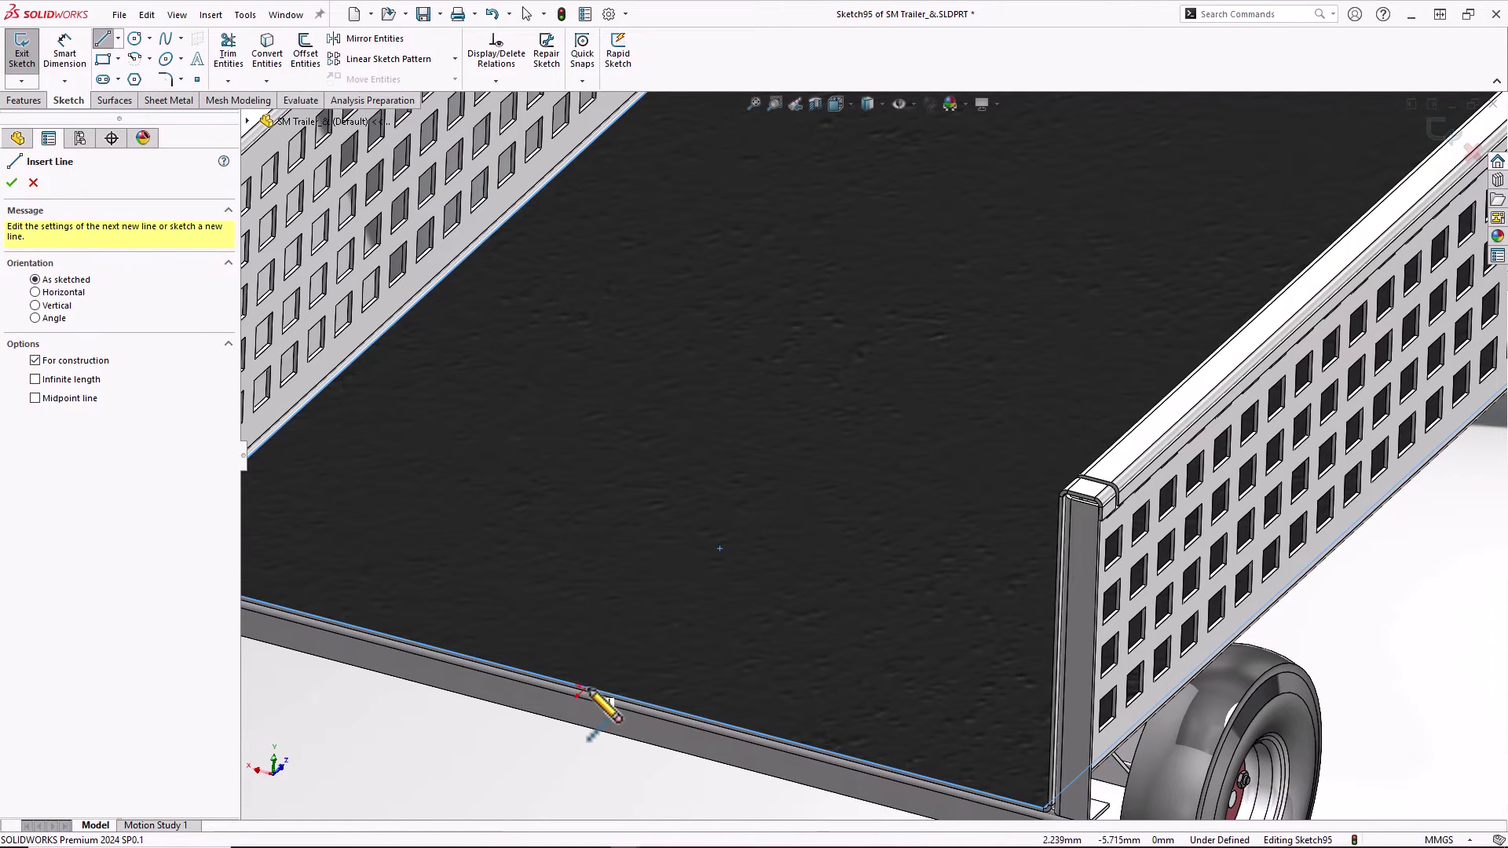
pyautogui.click(587, 689)
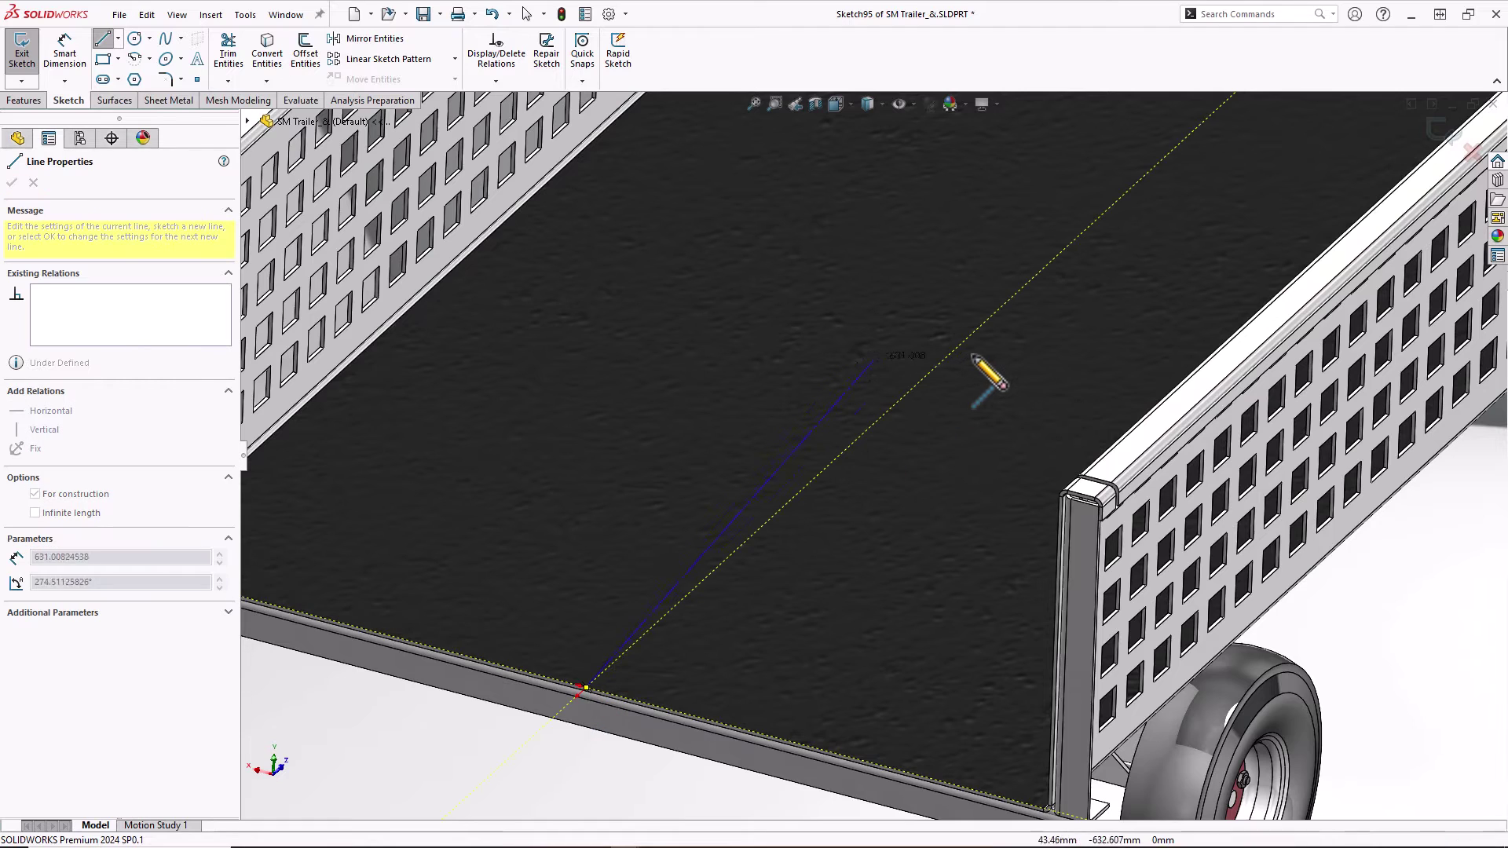
pyautogui.click(947, 360)
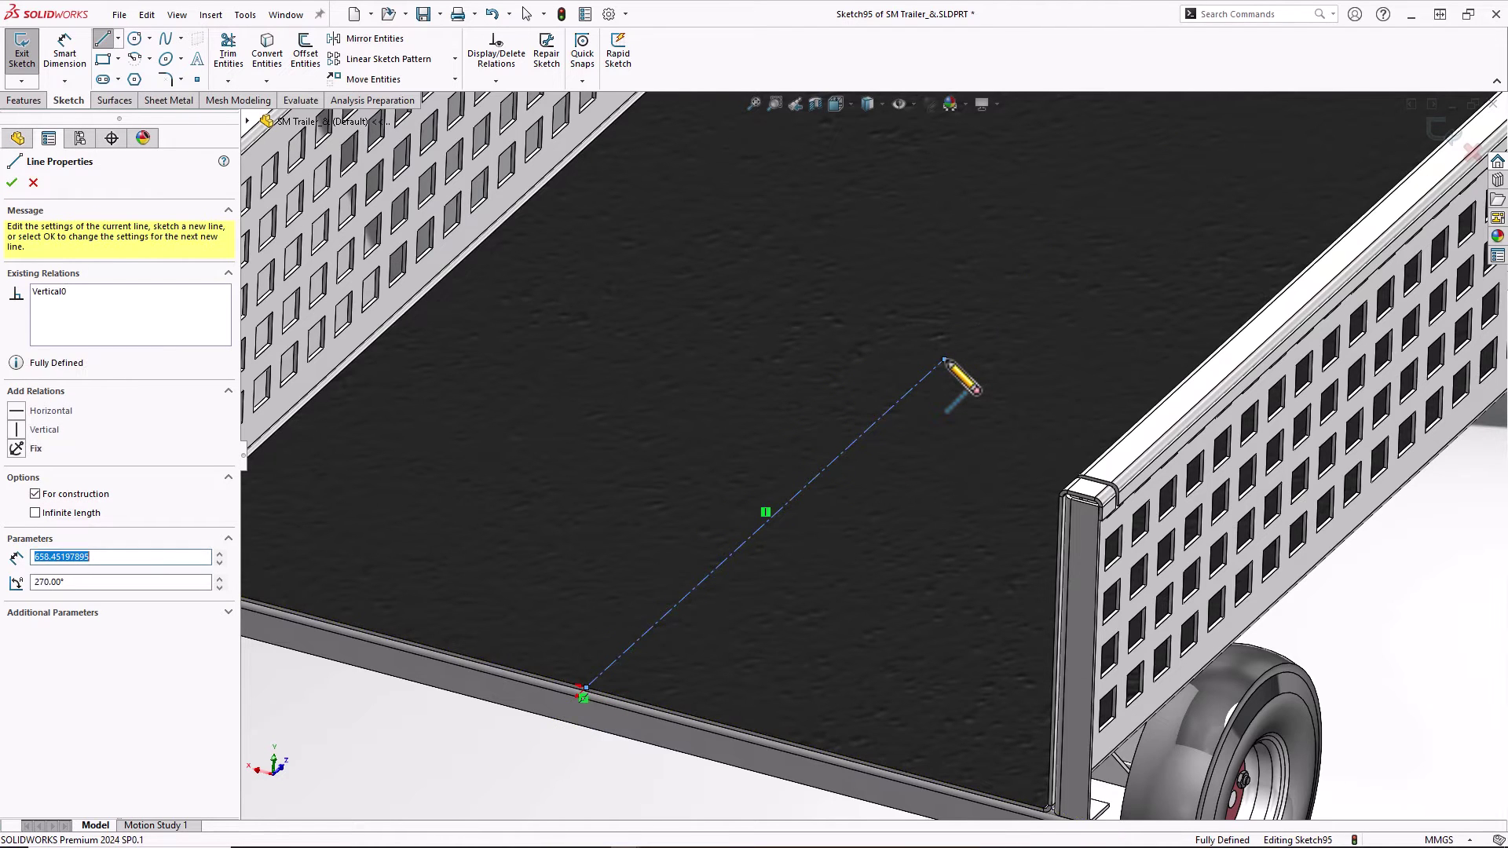
pyautogui.rightClick(946, 360)
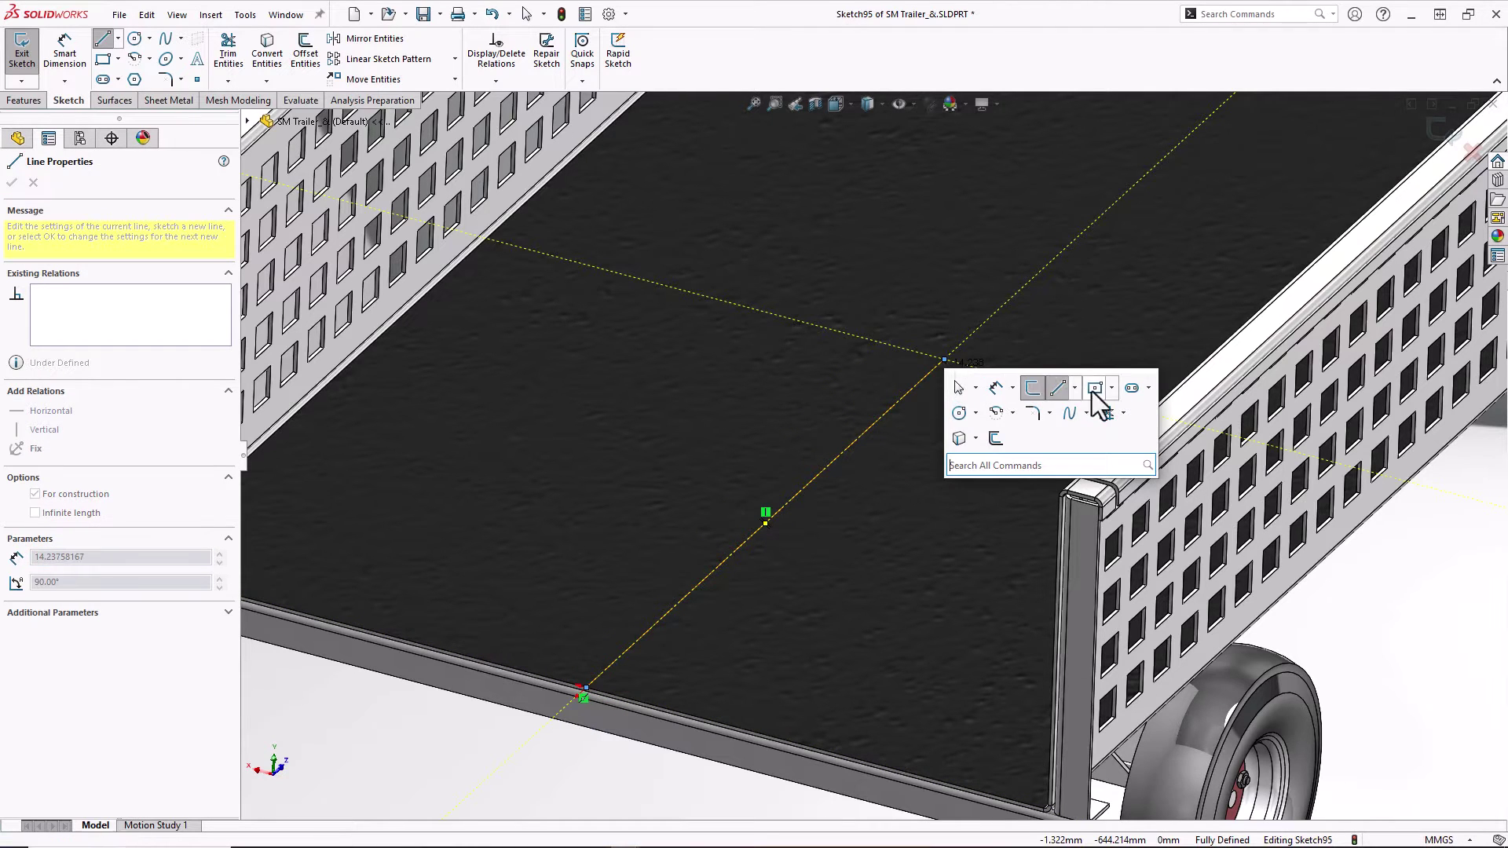
pyautogui.click(1092, 392)
# Draw a centered rectangle at the centerline end and dimension it 100 × 200 mm
pyautogui.press('r')
pyautogui.click(946, 360)
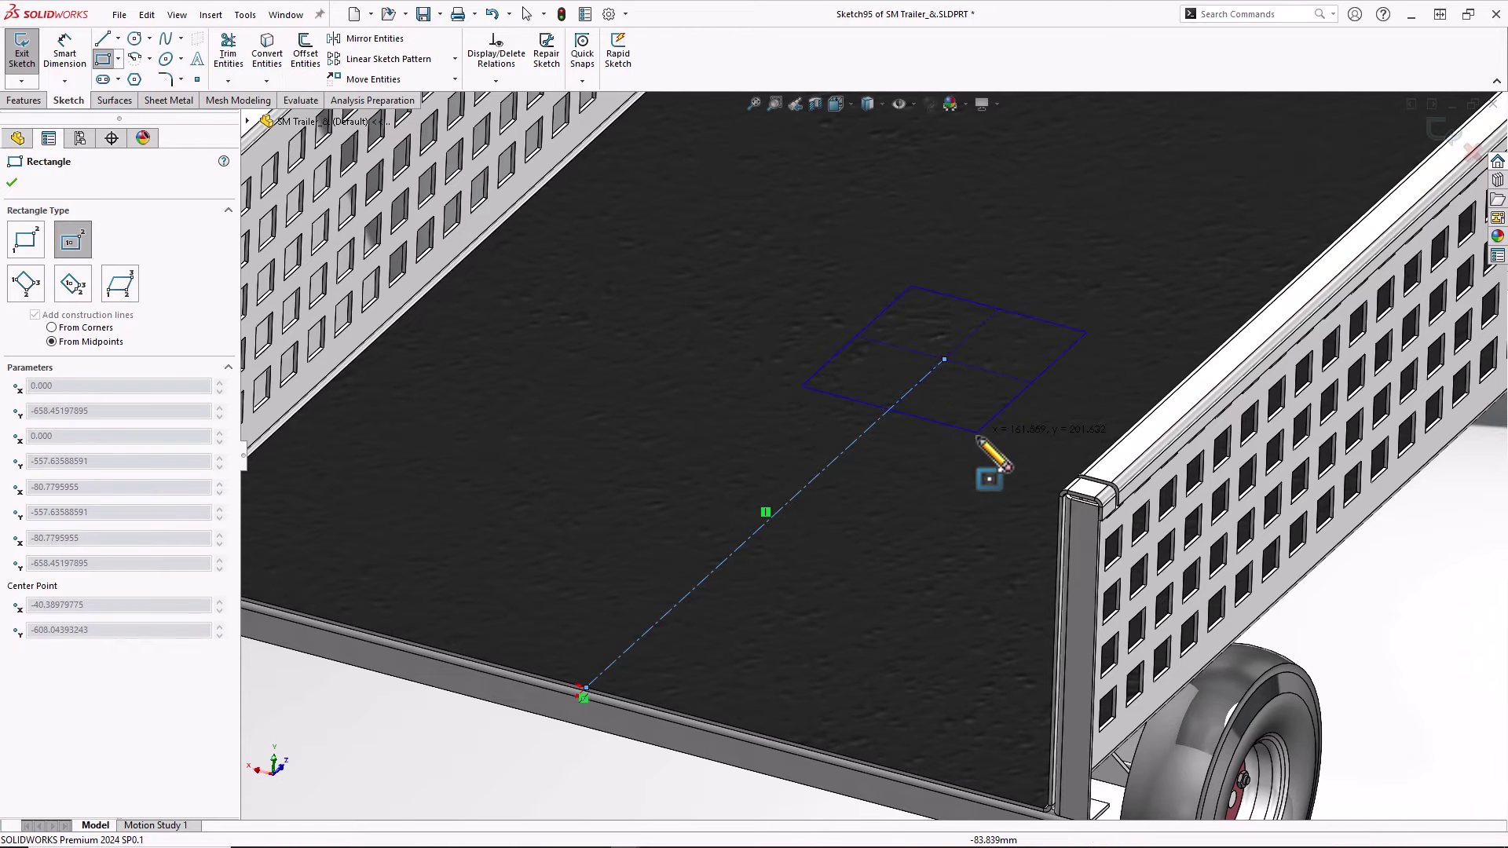
pyautogui.click(950, 478)
pyautogui.press('Escape')
pyautogui.press('d')
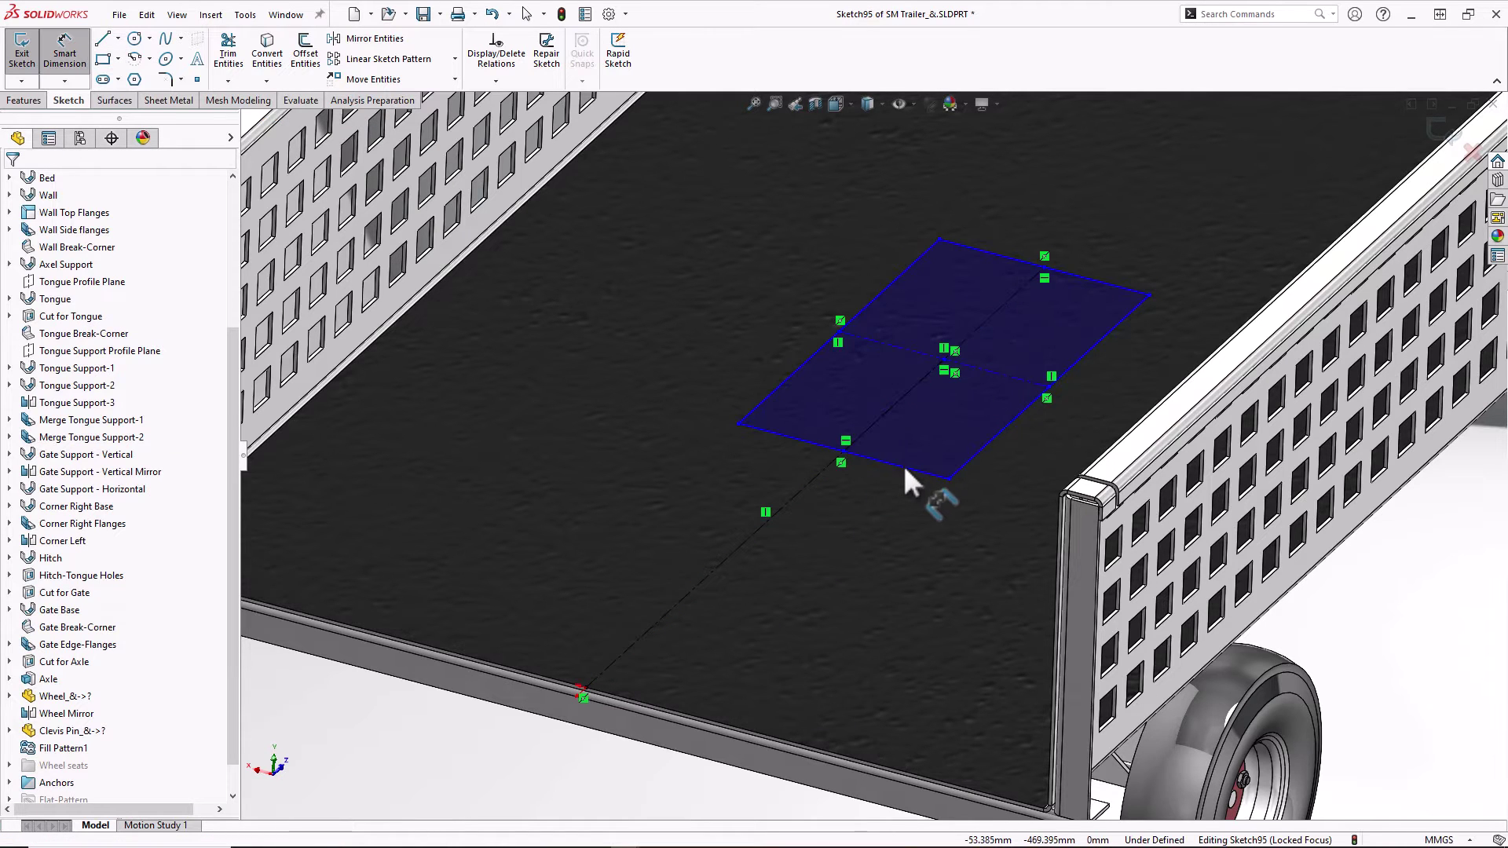
pyautogui.click(905, 470)
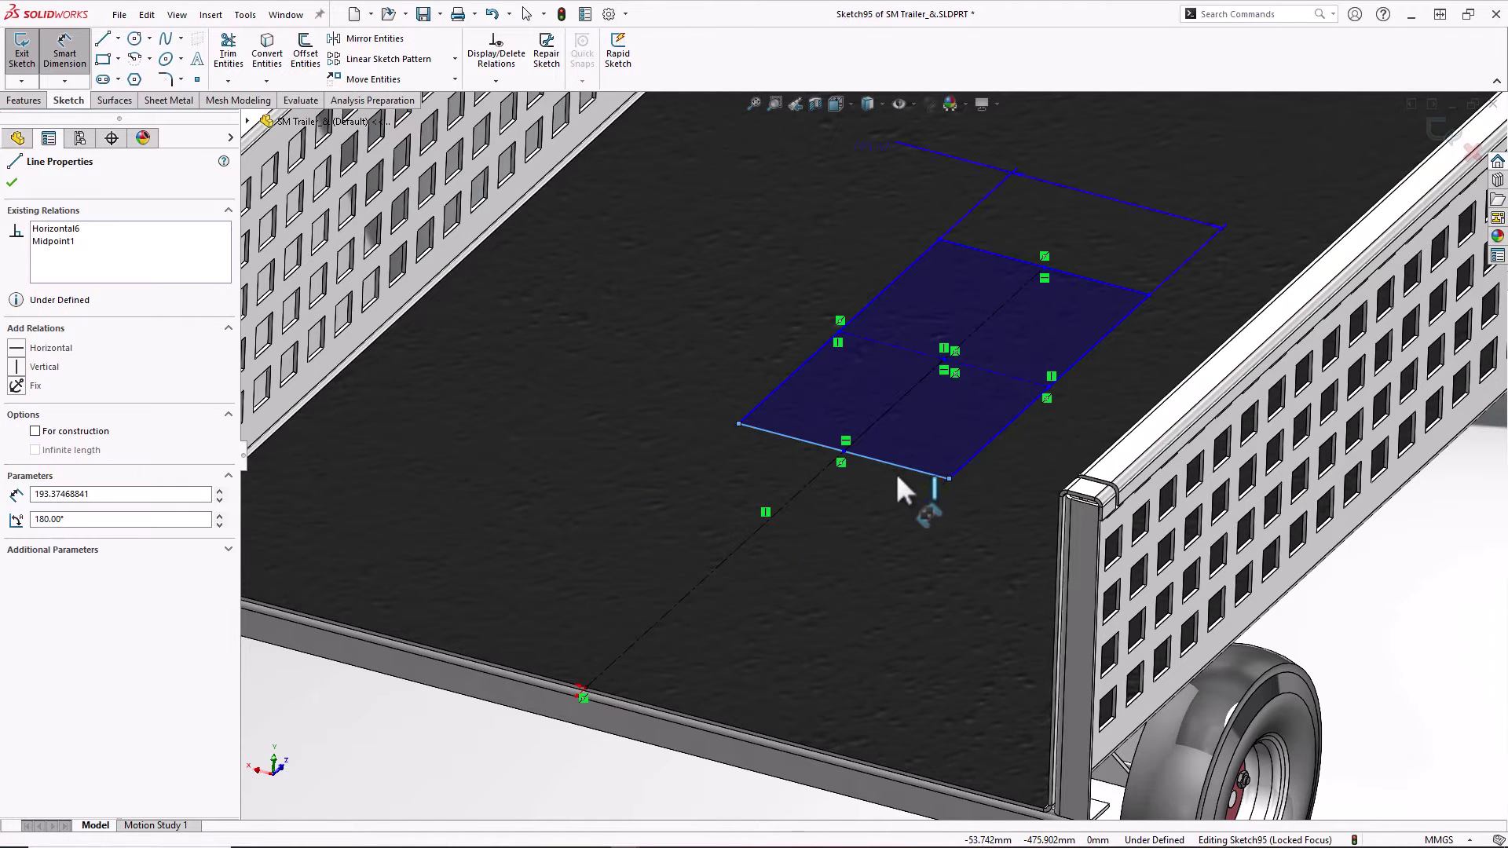
pyautogui.click(758, 588)
pyautogui.write('100')
pyautogui.press('Return')
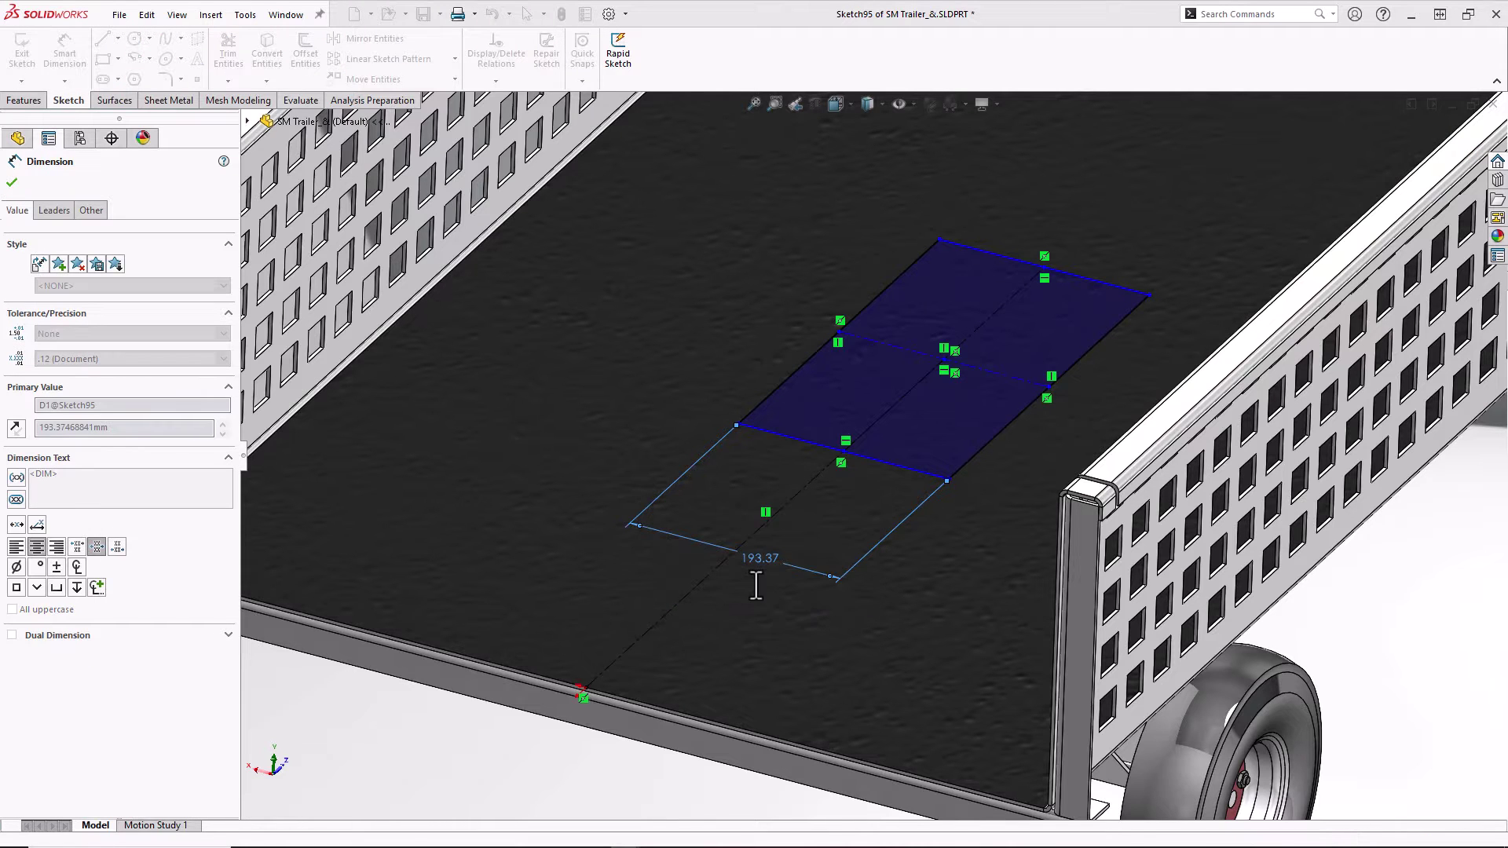
pyautogui.click(818, 411)
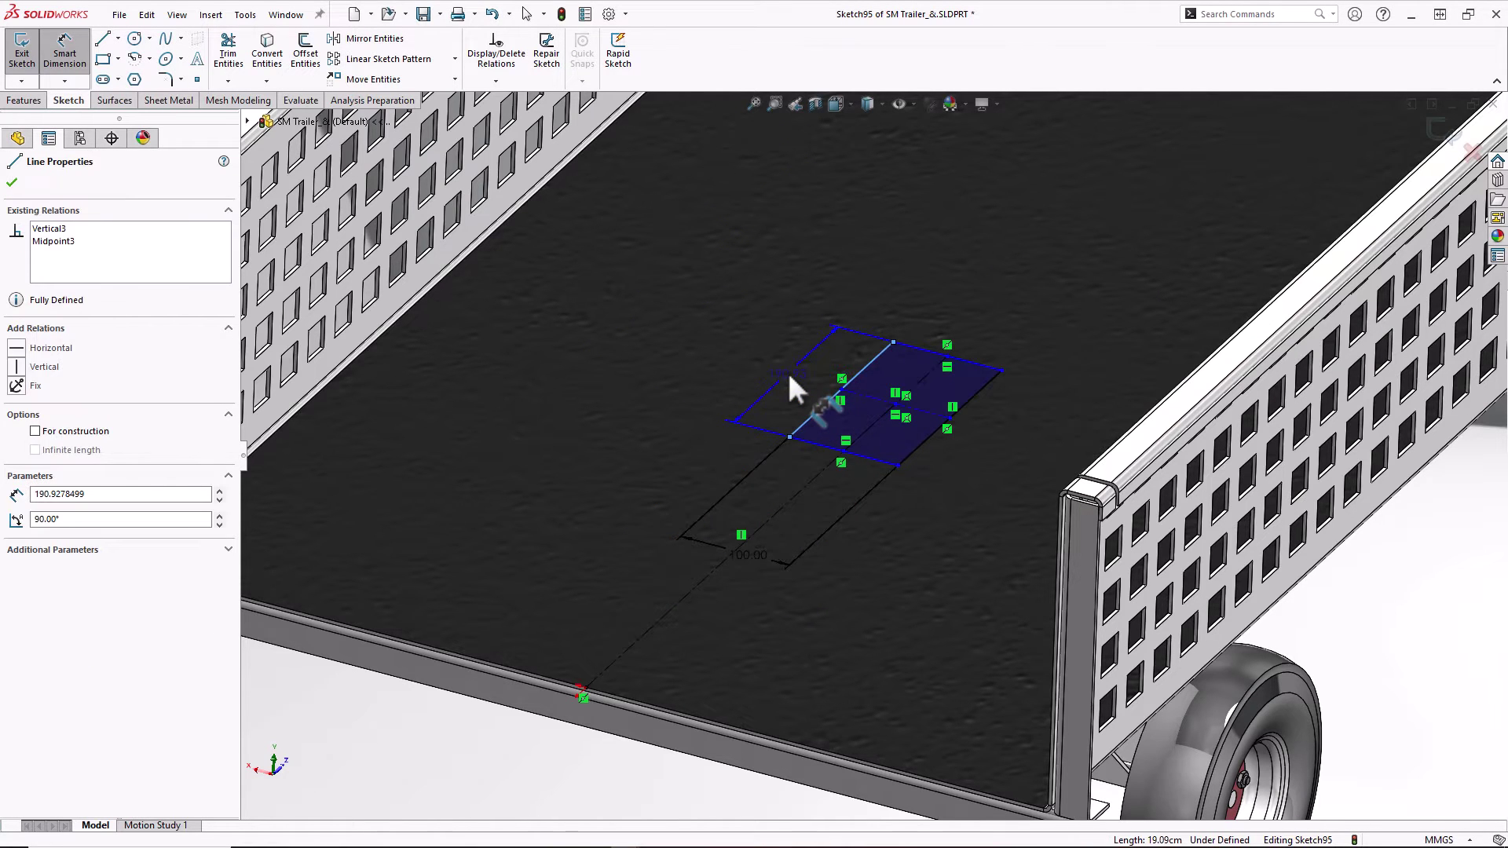
pyautogui.click(788, 370)
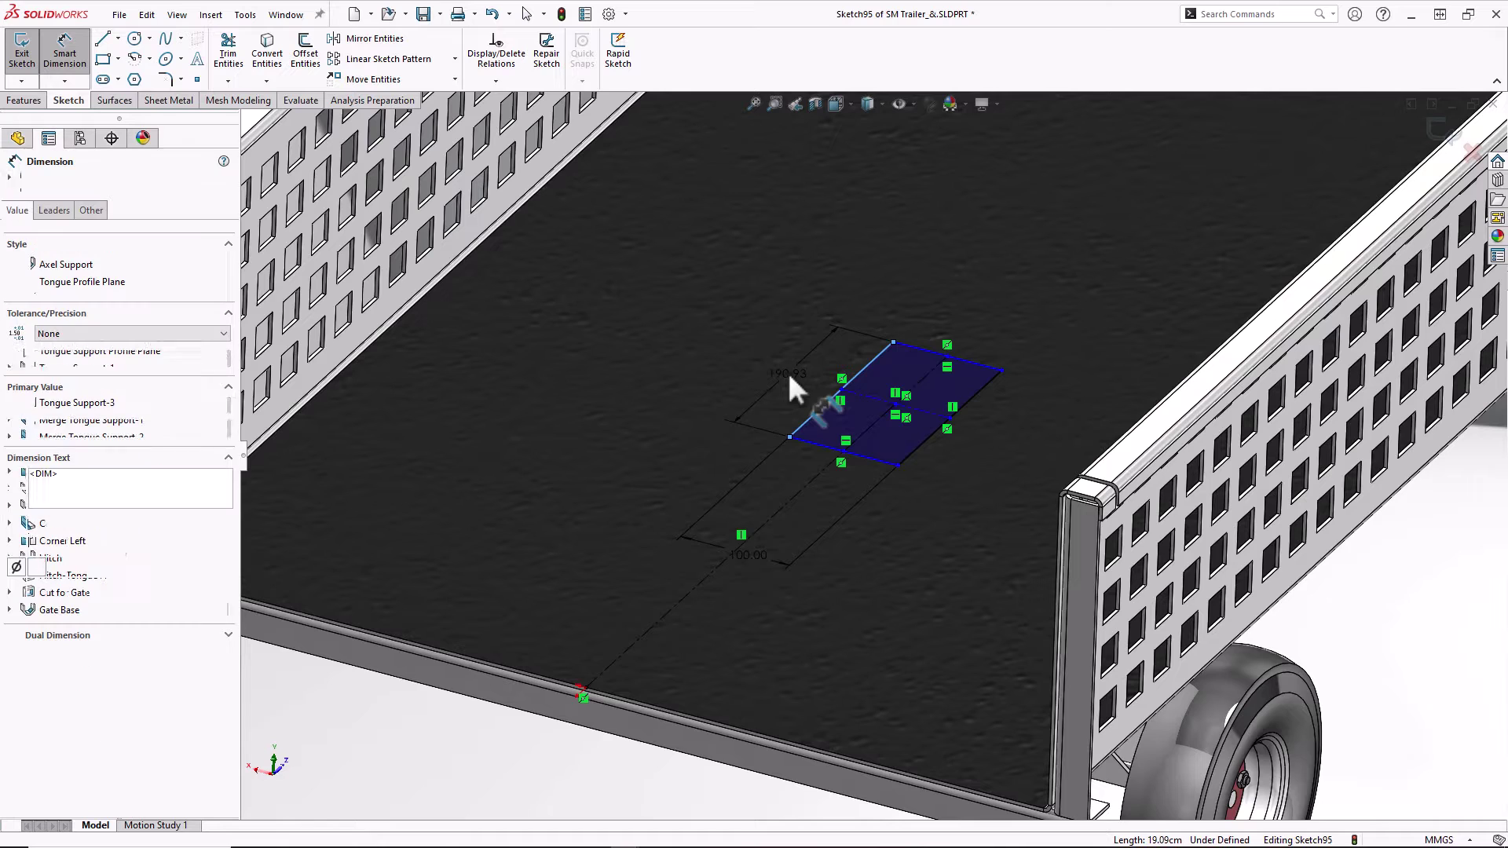
pyautogui.press('Return')
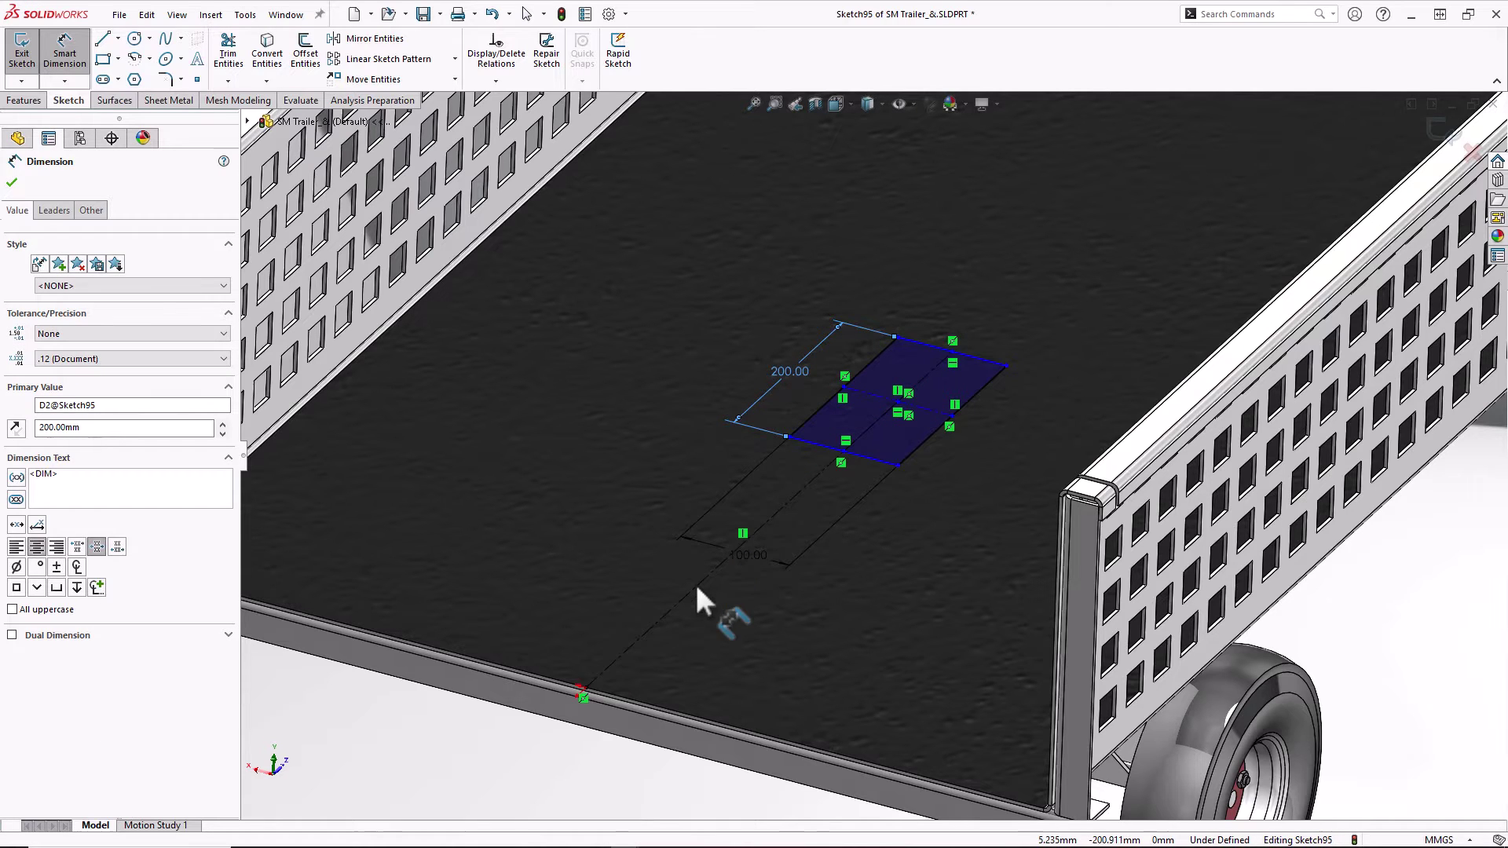
# Dimension the rectangle 370 mm from the bed edge and exit the sketch
pyautogui.click(693, 587)
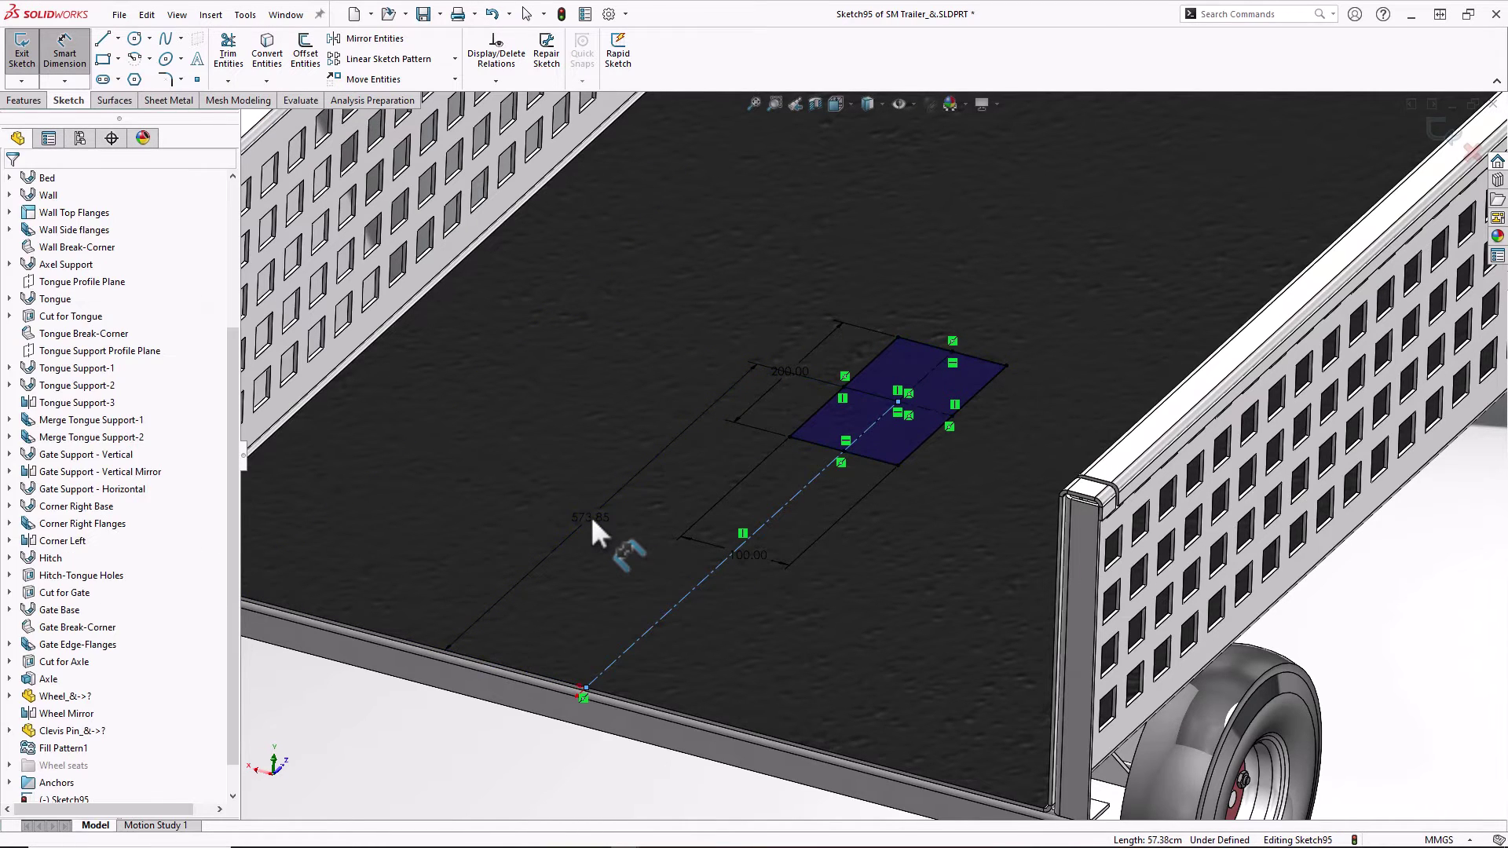
pyautogui.click(590, 514)
pyautogui.write('370')
pyautogui.press('Return')
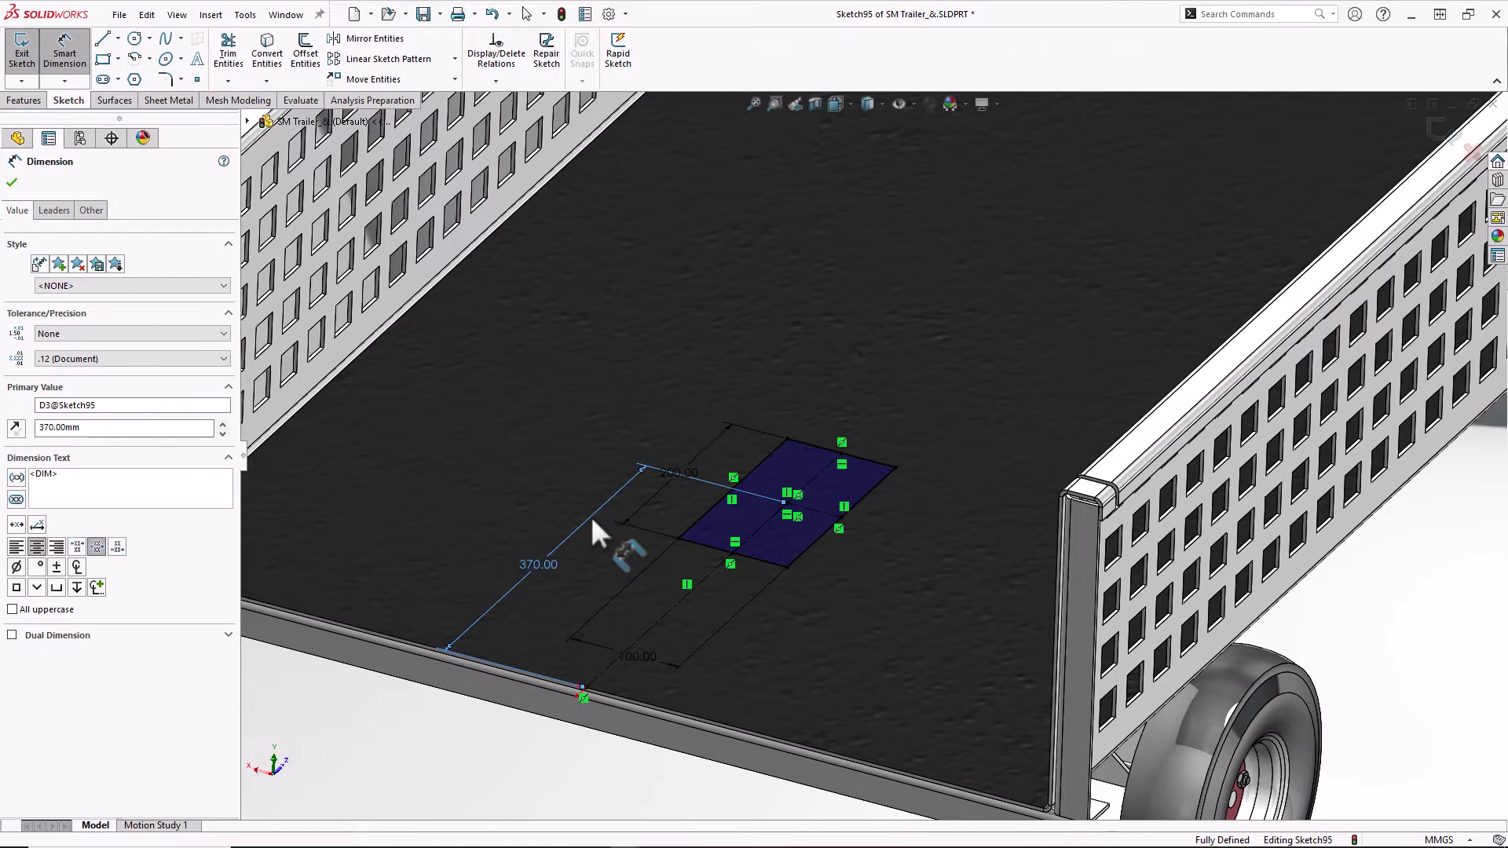
pyautogui.scroll(-3, 592, 520)
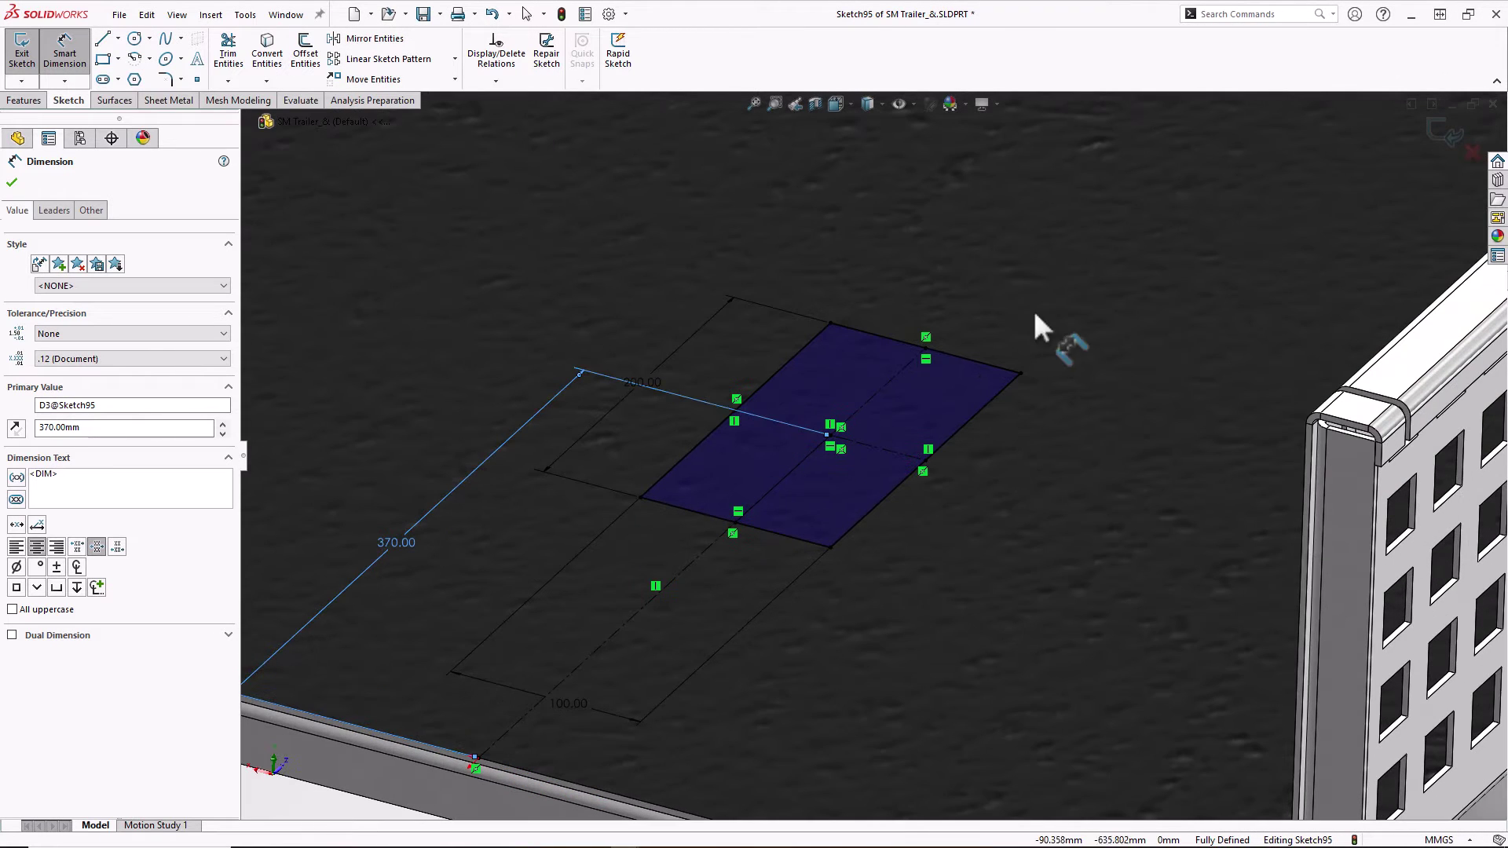
pyautogui.click(1436, 126)
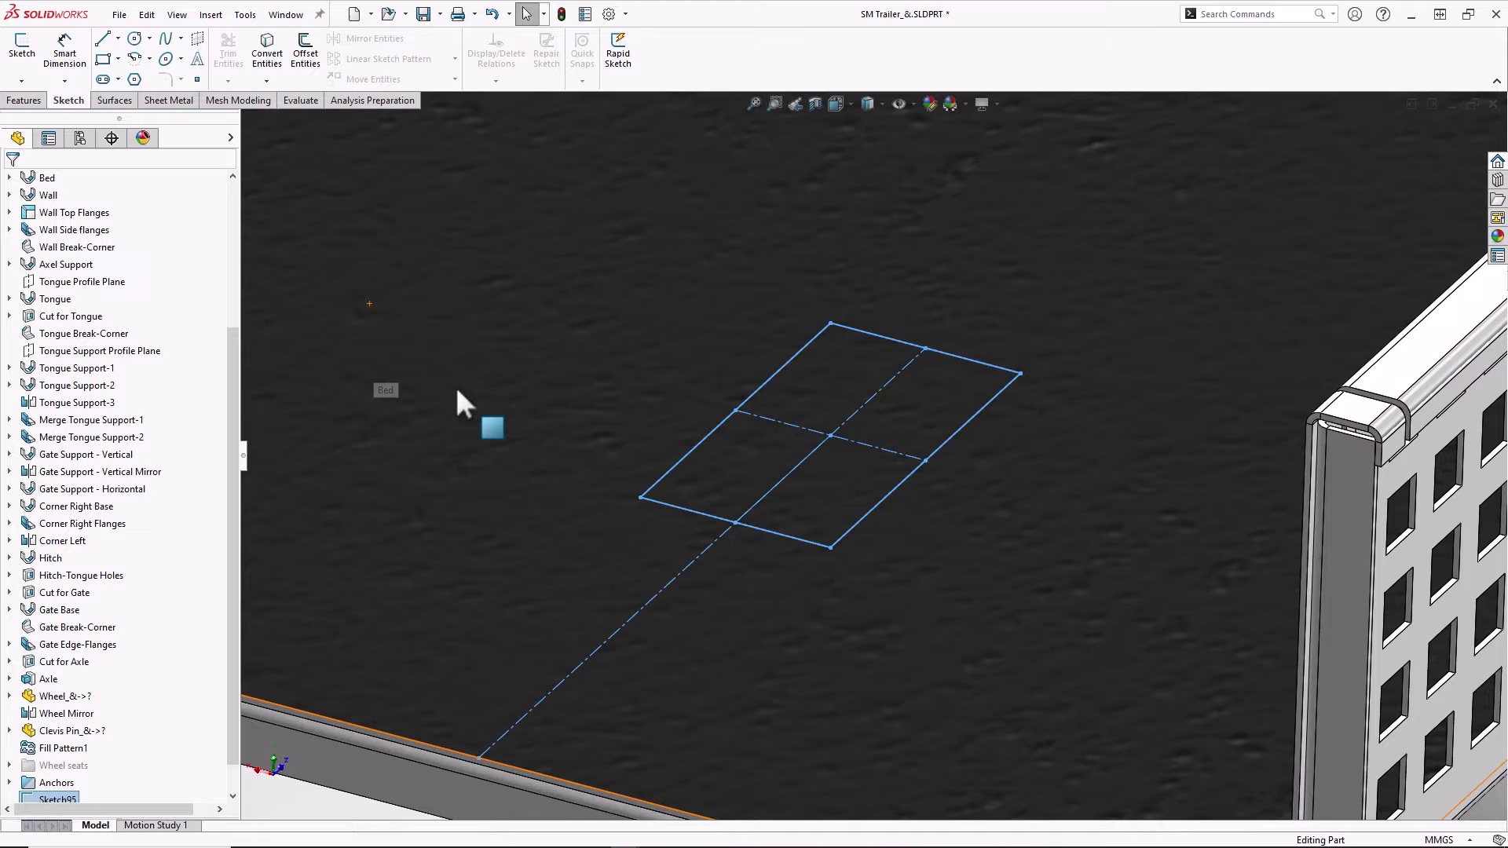
# Start a sheet-metal Stamp from the rectangle, reverse its direction and set depth to 15 mm
pyautogui.write('sstamp')
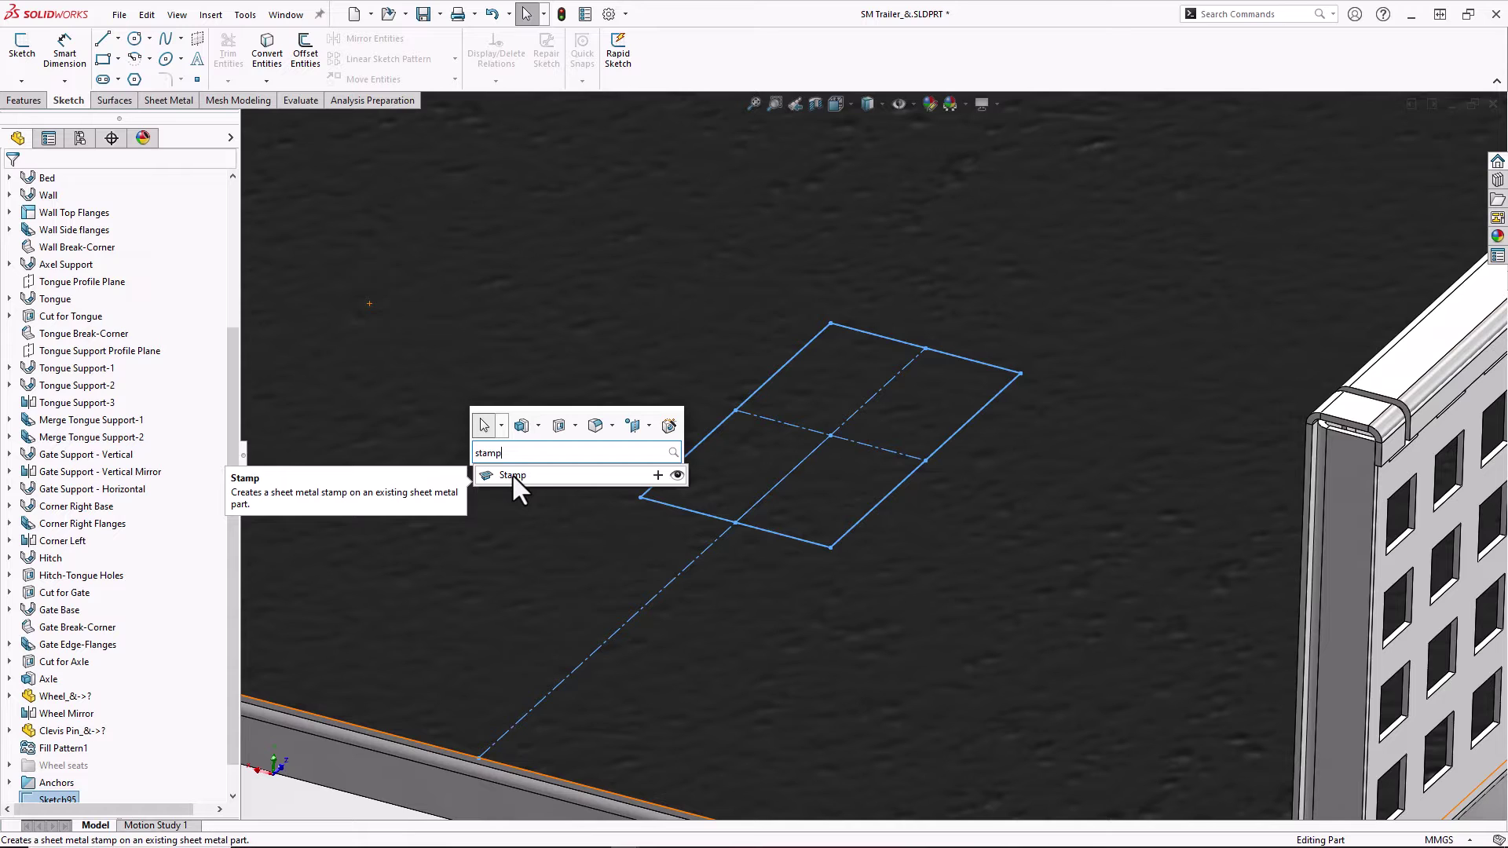
pyautogui.click(513, 475)
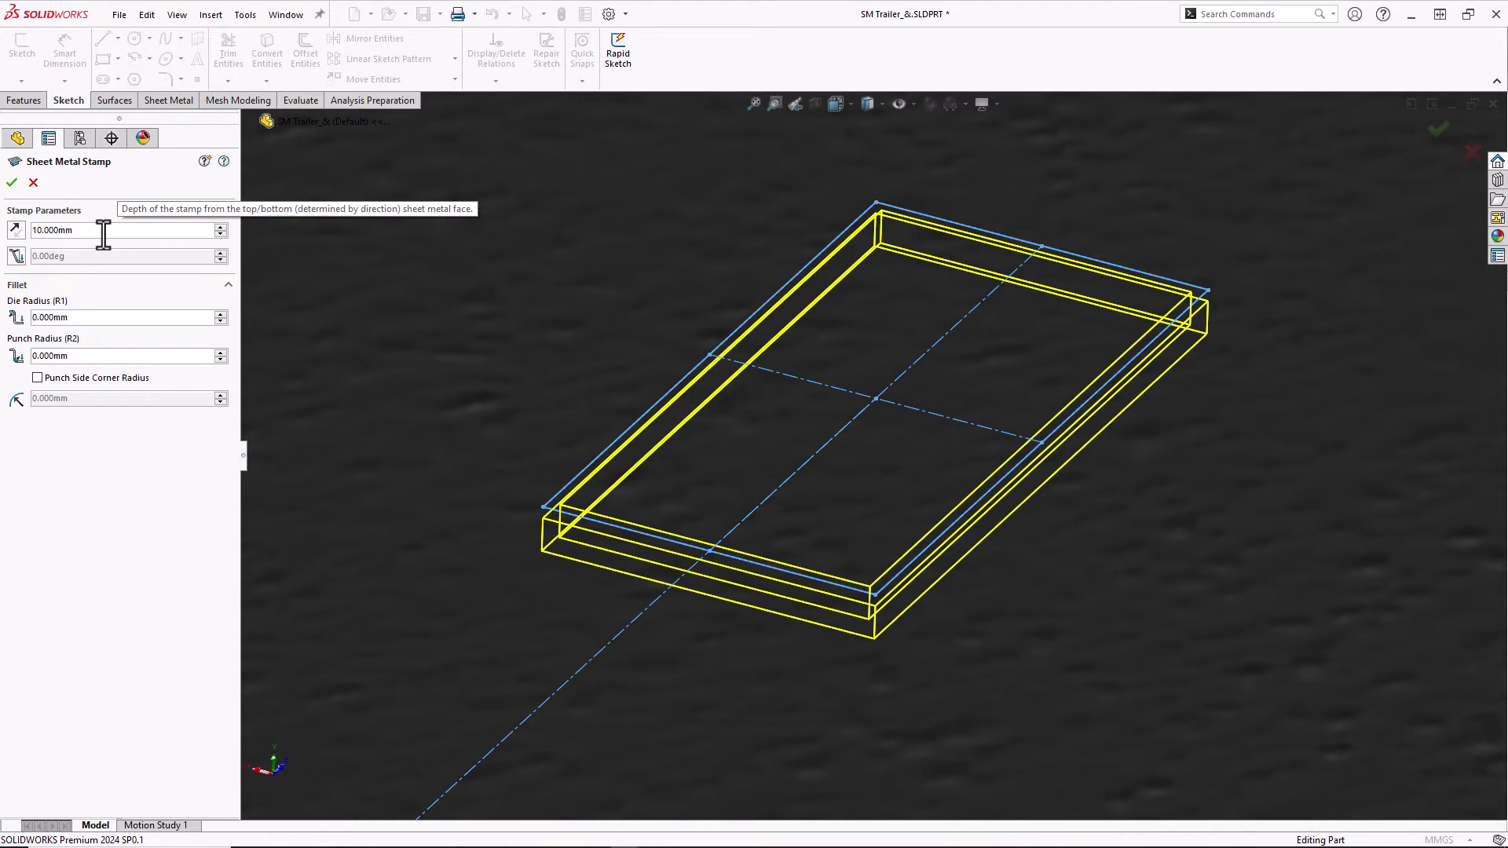
pyautogui.click(221, 227)
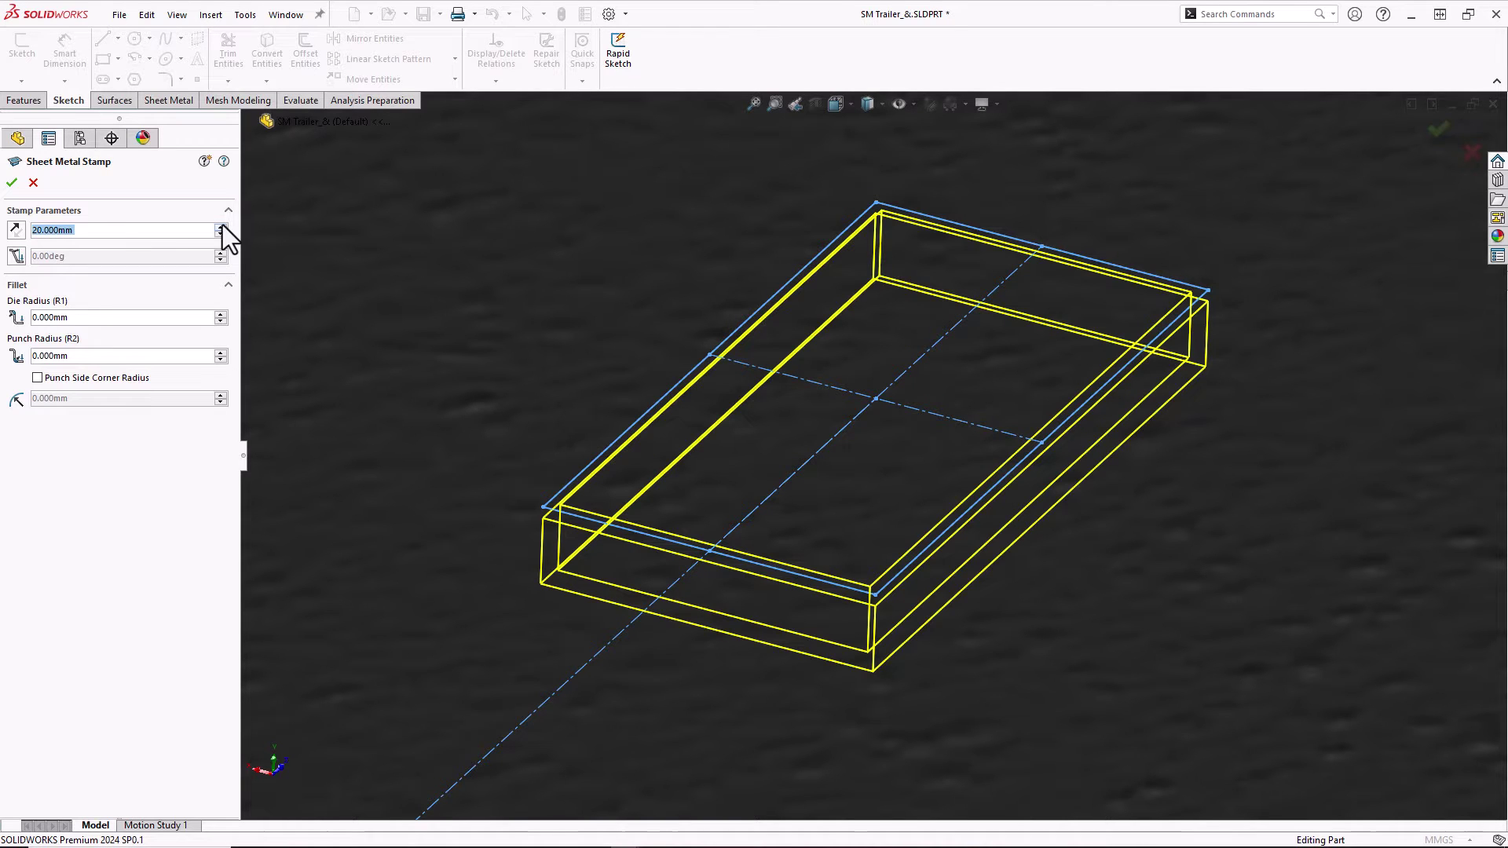
pyautogui.click(17, 229)
pyautogui.write('15')
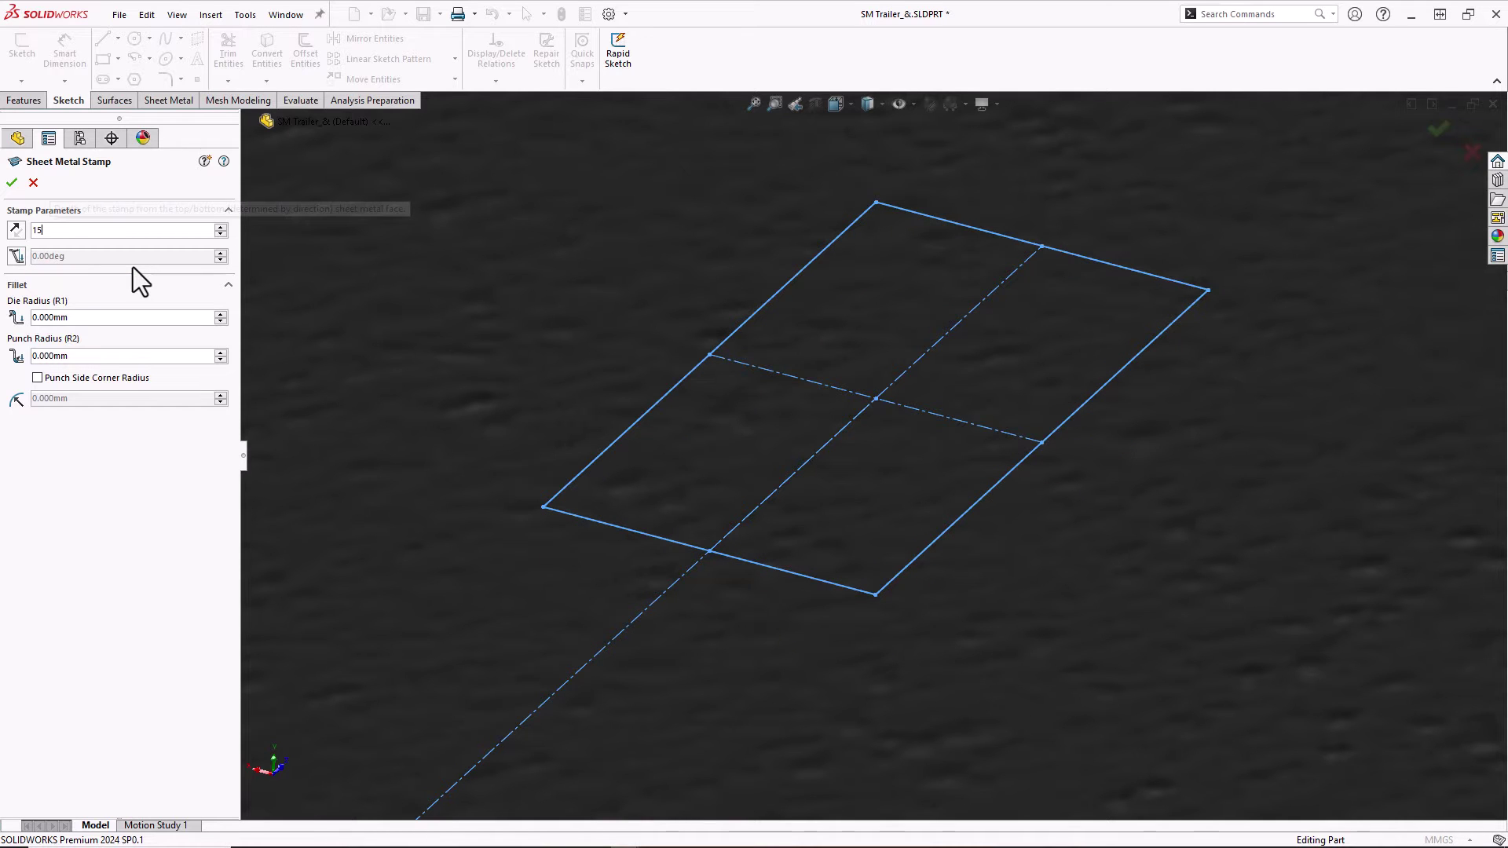
pyautogui.press('Return')
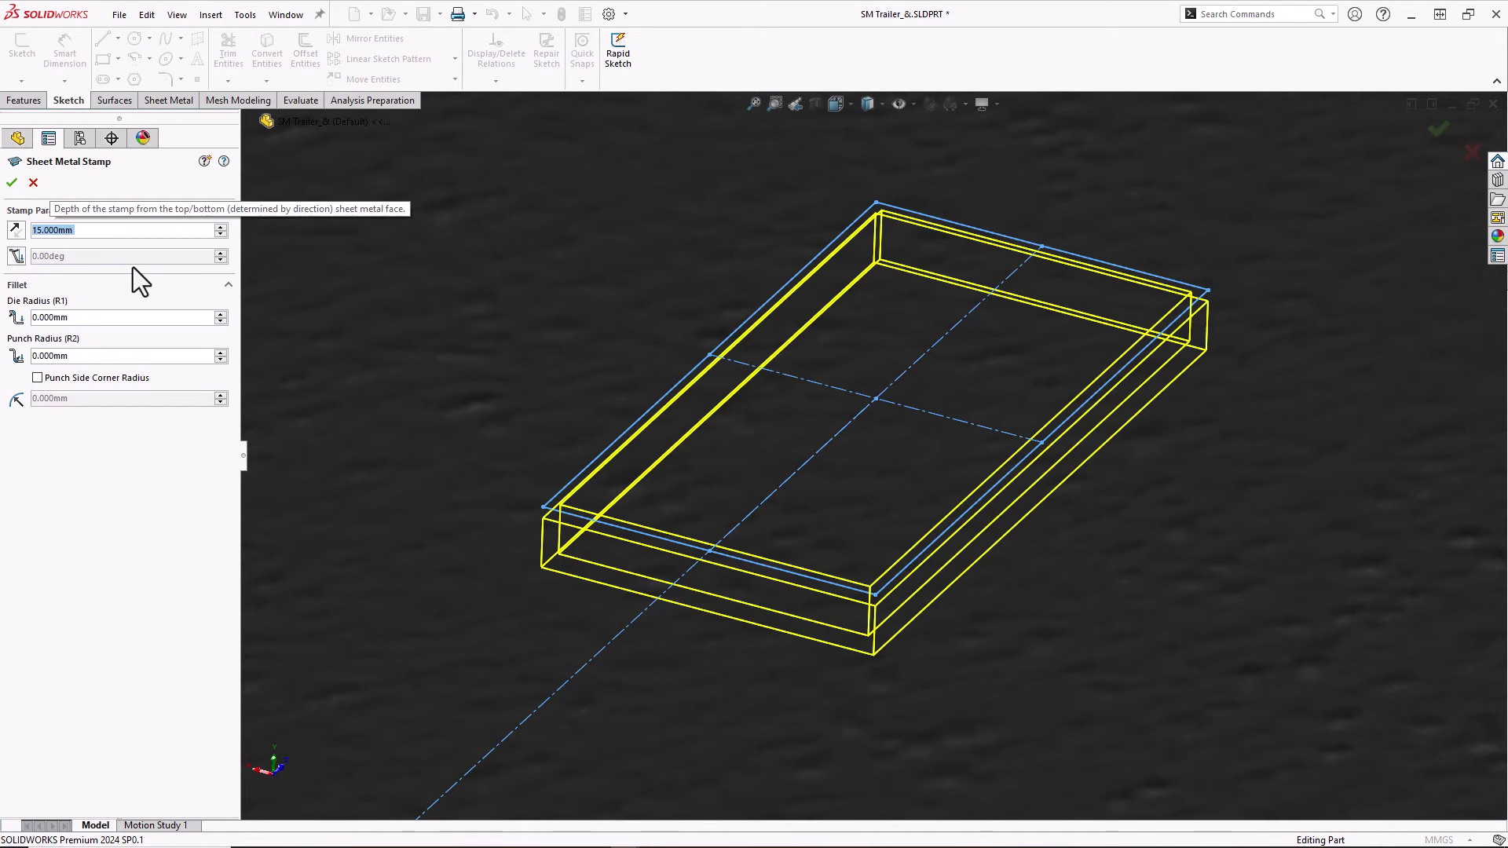
# Give the stamp a 30° draft angle, 10 mm die radius and 30 mm punch radius
pyautogui.click(17, 263)
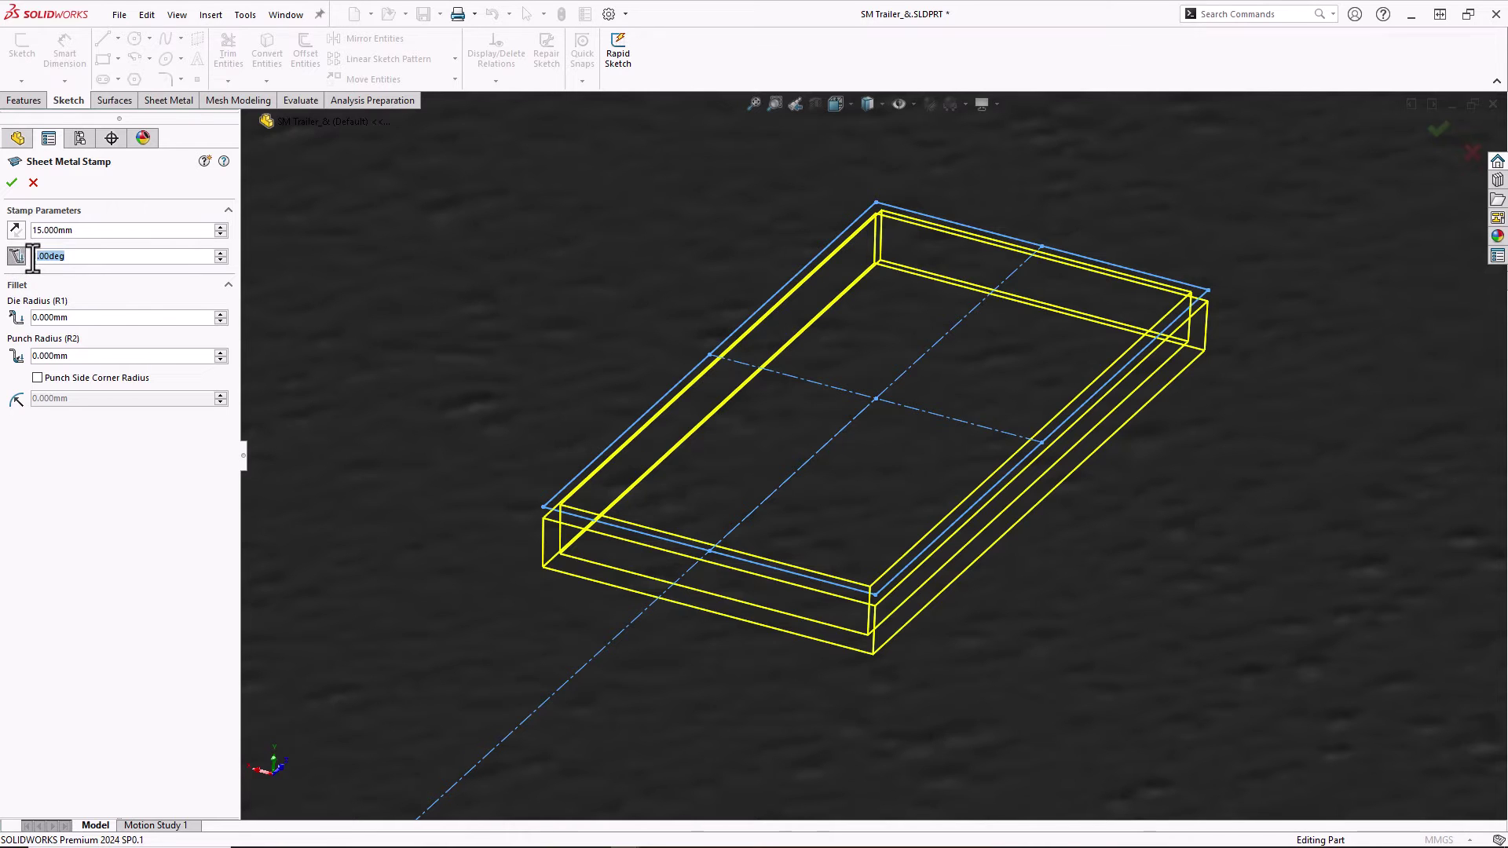
pyautogui.write('30')
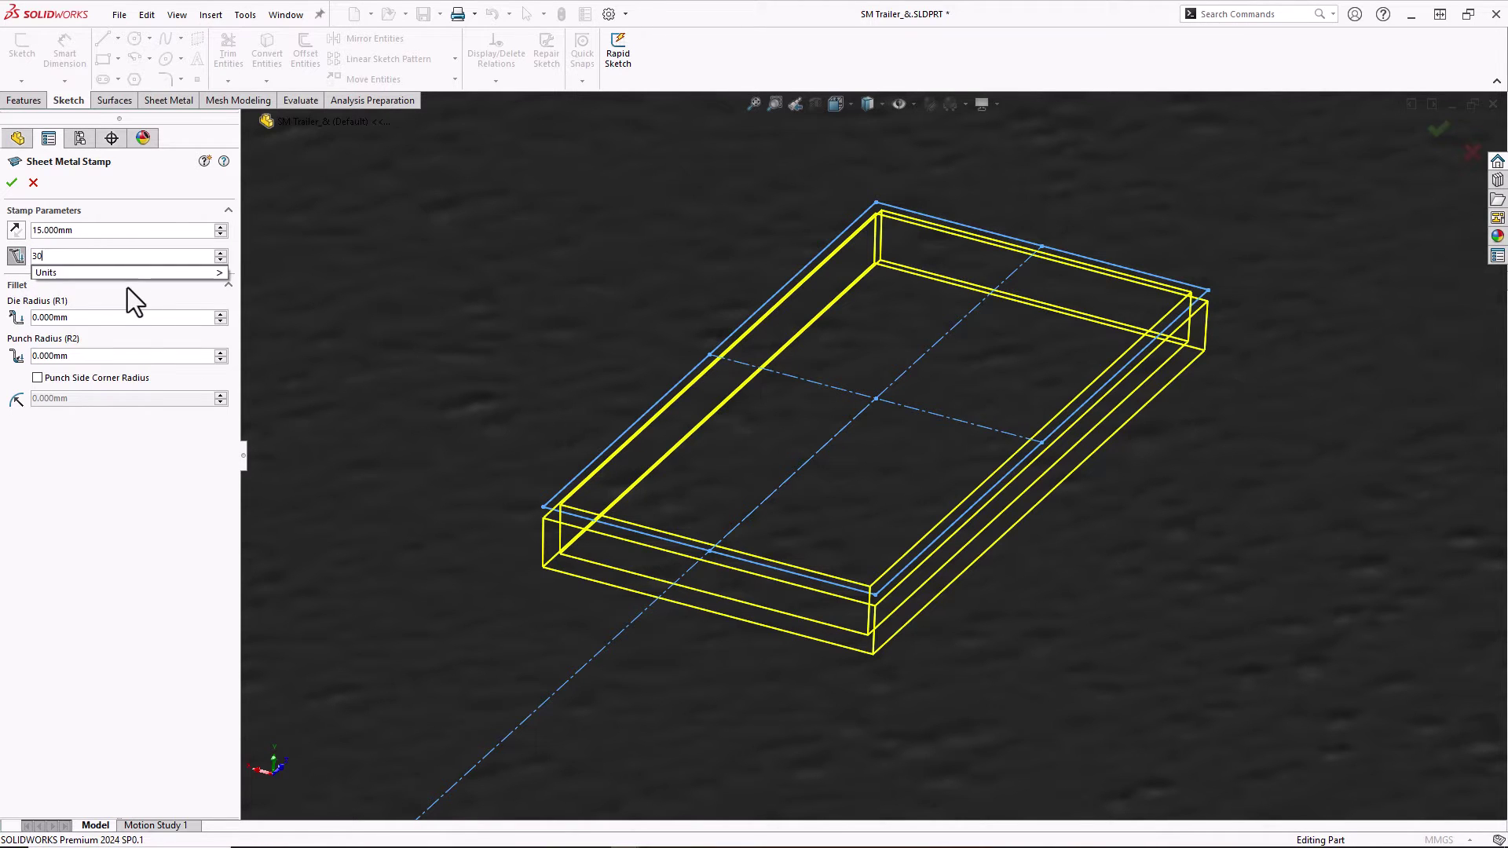
pyautogui.press('Return')
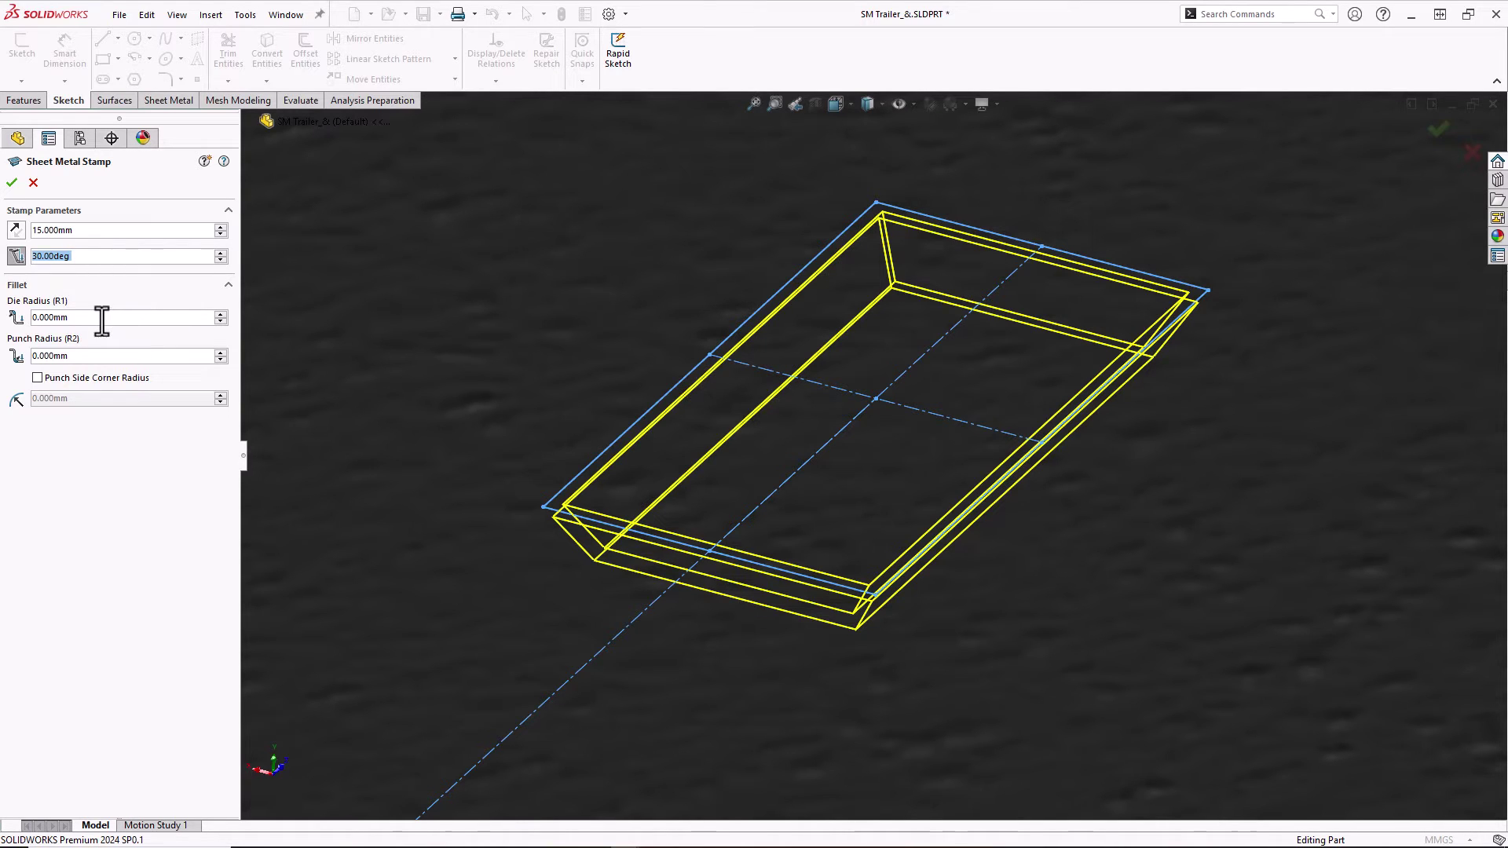
pyautogui.click(55, 318)
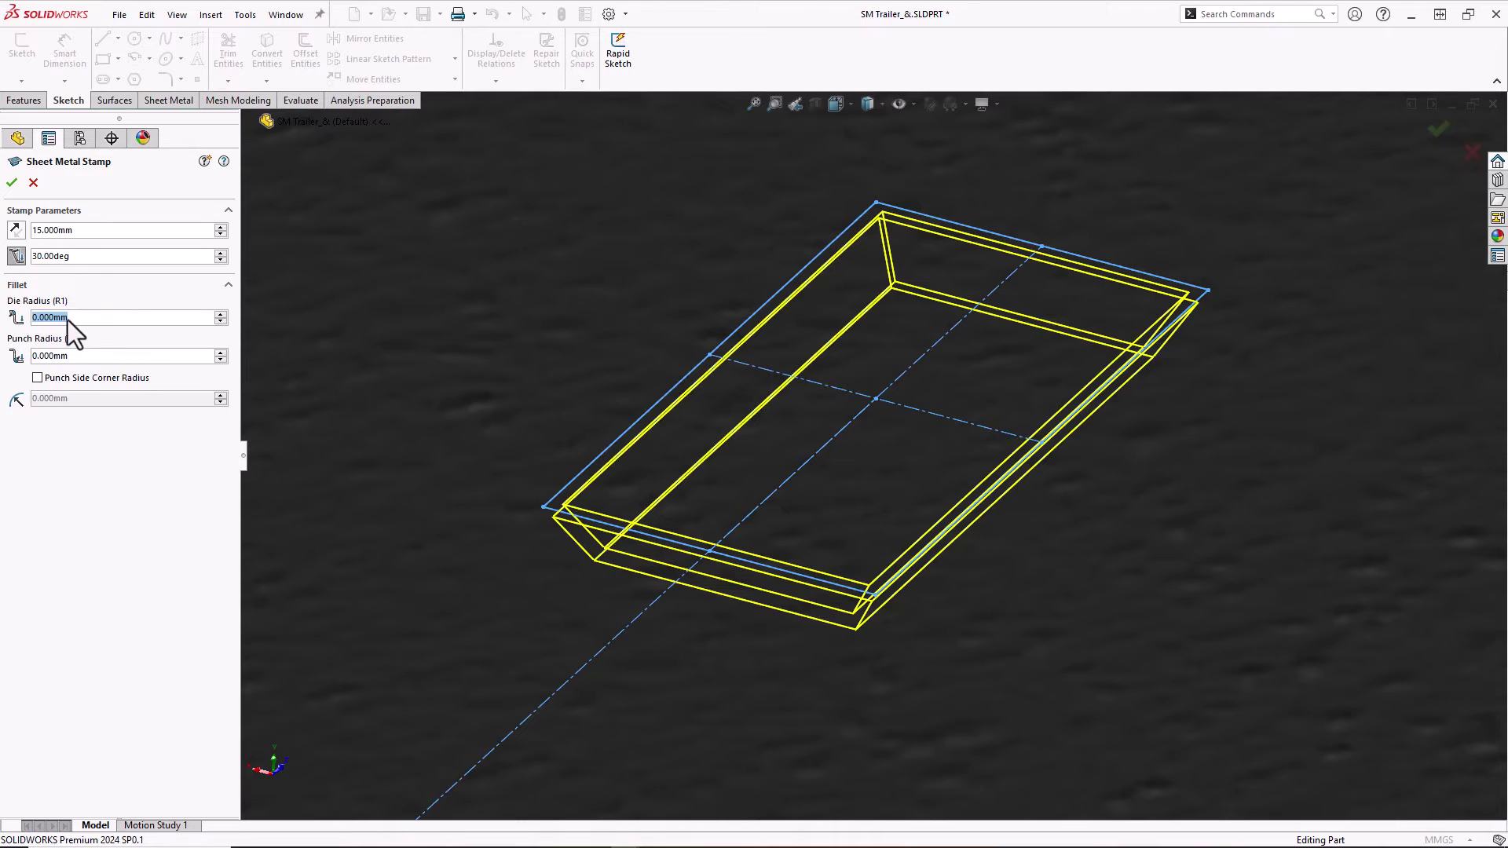
pyautogui.write('10')
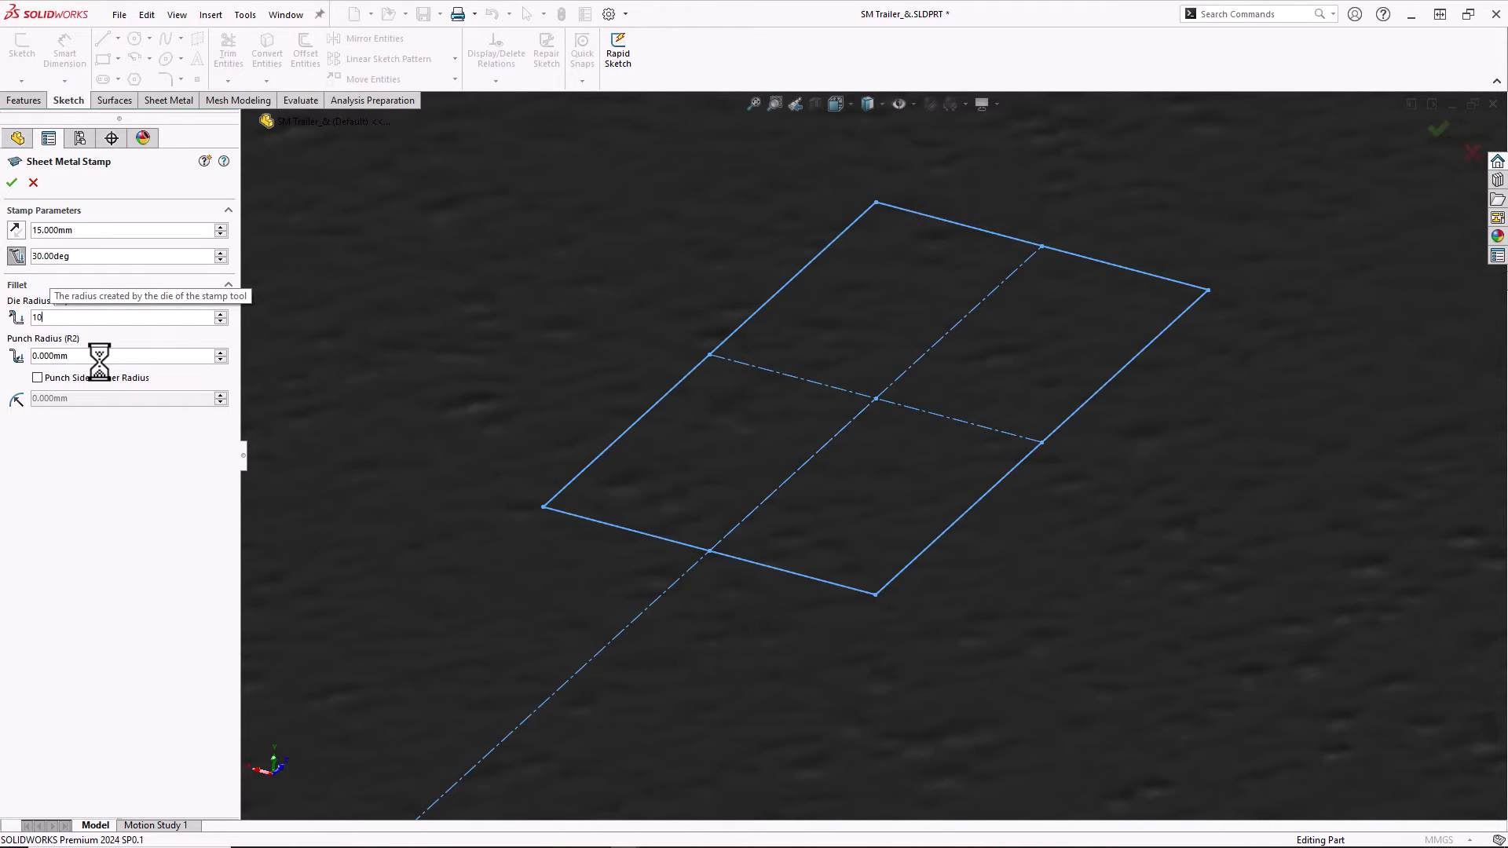
pyautogui.click(48, 355)
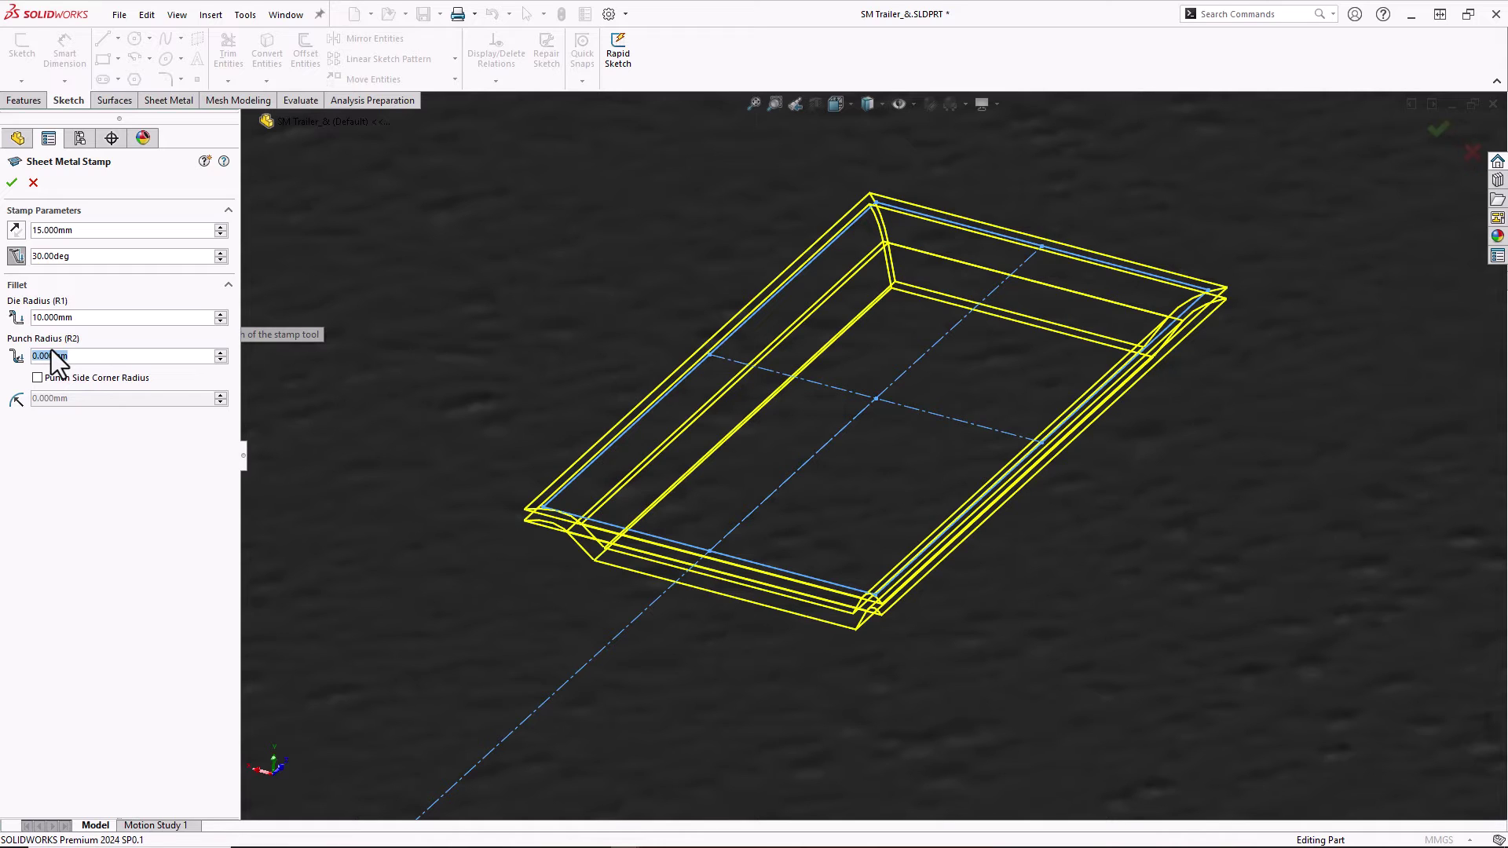
pyautogui.write('30')
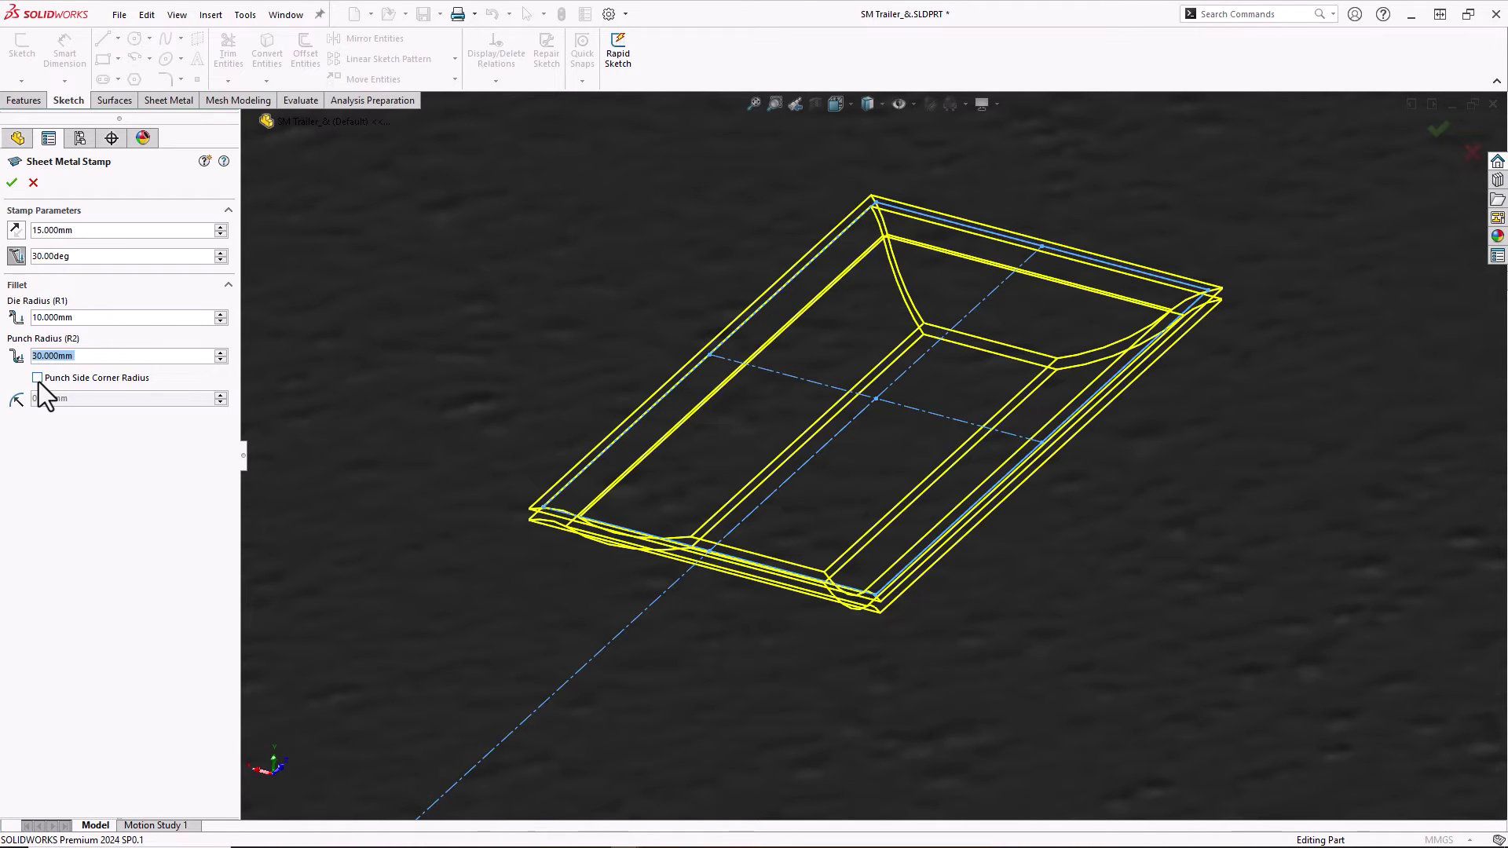
# Add a 50 mm punch side corner radius and apply the stamp
pyautogui.click(37, 379)
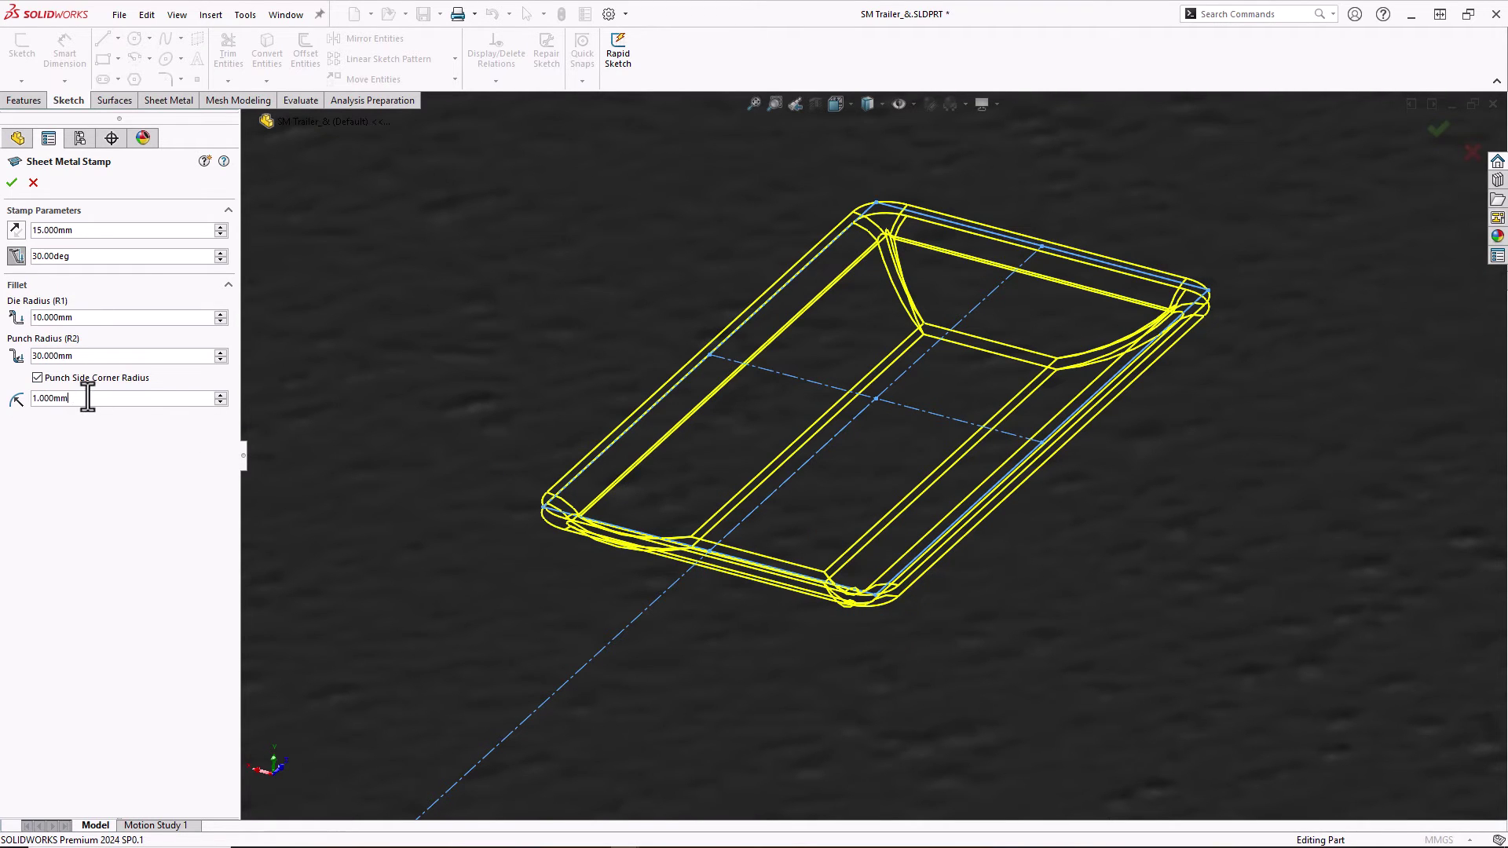
pyautogui.moveTo(88, 398); pyautogui.dragTo(24, 404)
pyautogui.write('50')
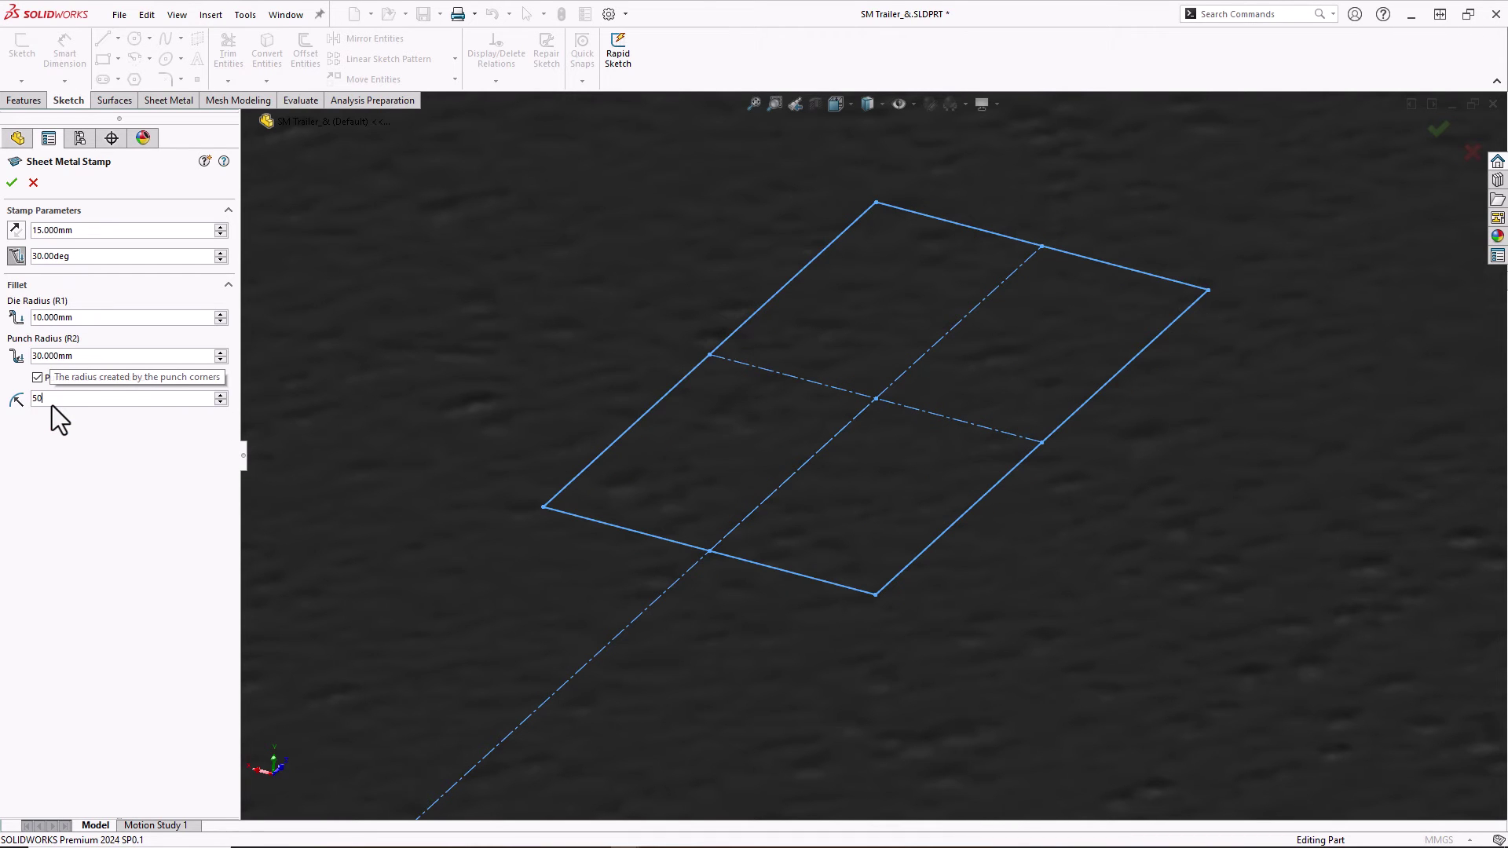
pyautogui.press('Return')
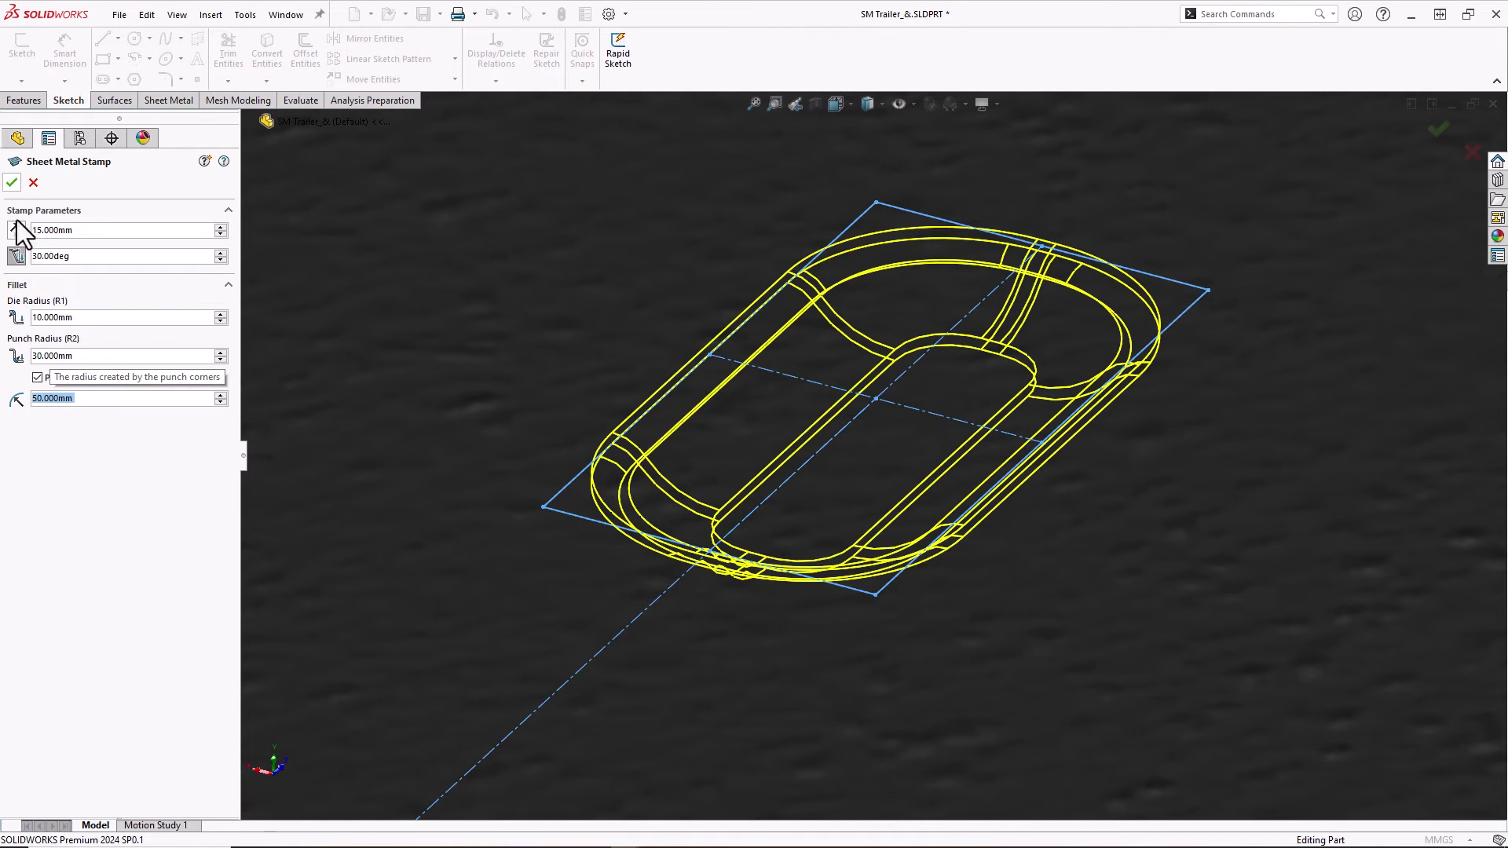
pyautogui.click(11, 184)
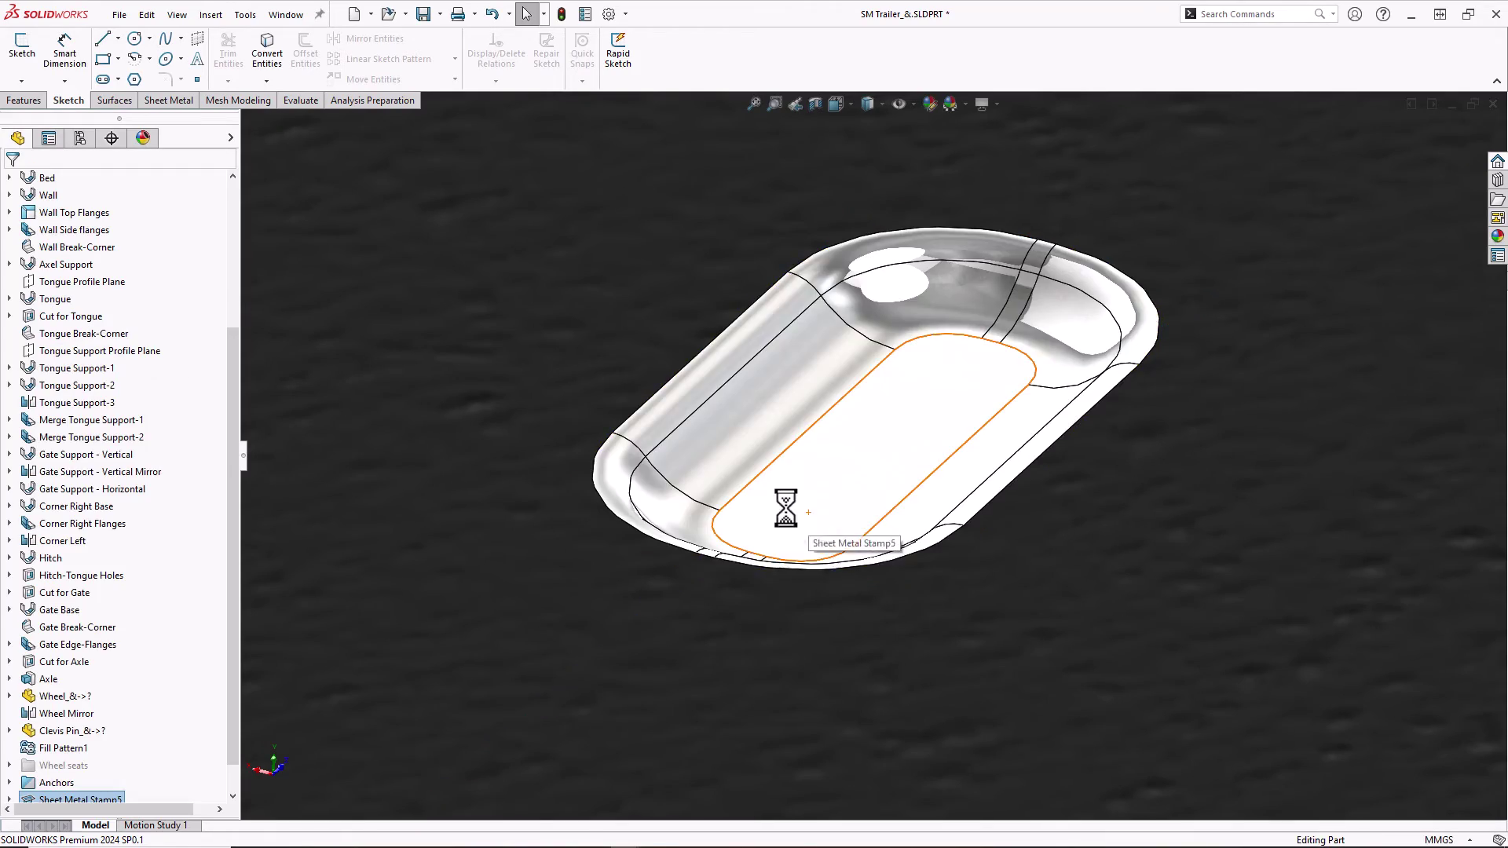
# Linear-pattern the stamp along the side wall edge: 2 instances at 1327.11 mm spacing
pyautogui.moveTo(786, 504); pyautogui.dragTo(754, 409, button='middle')
pyautogui.scroll(-3, 752, 417)
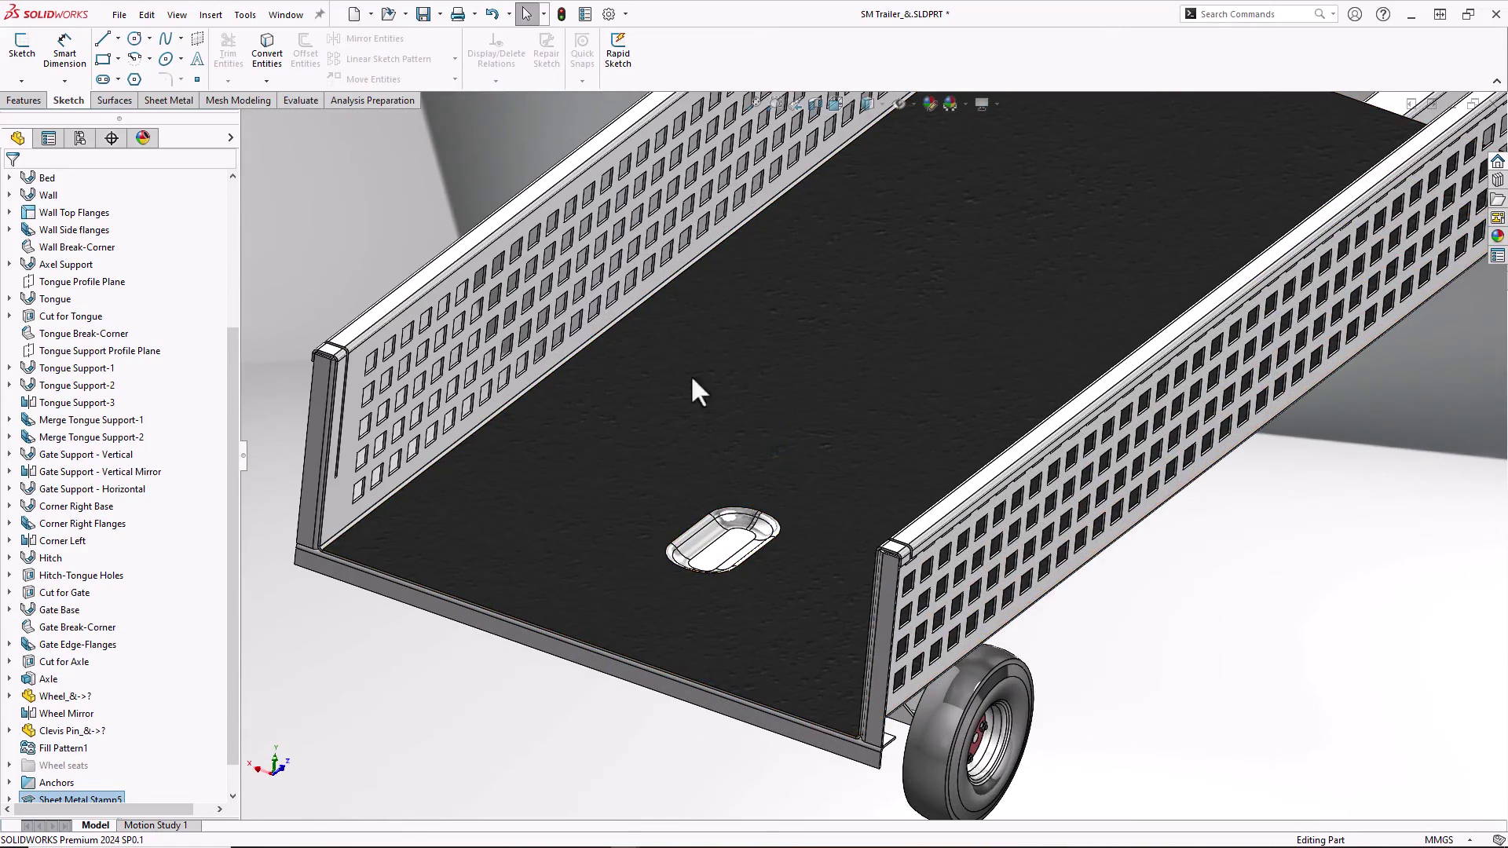
pyautogui.click(25, 100)
pyautogui.click(468, 53)
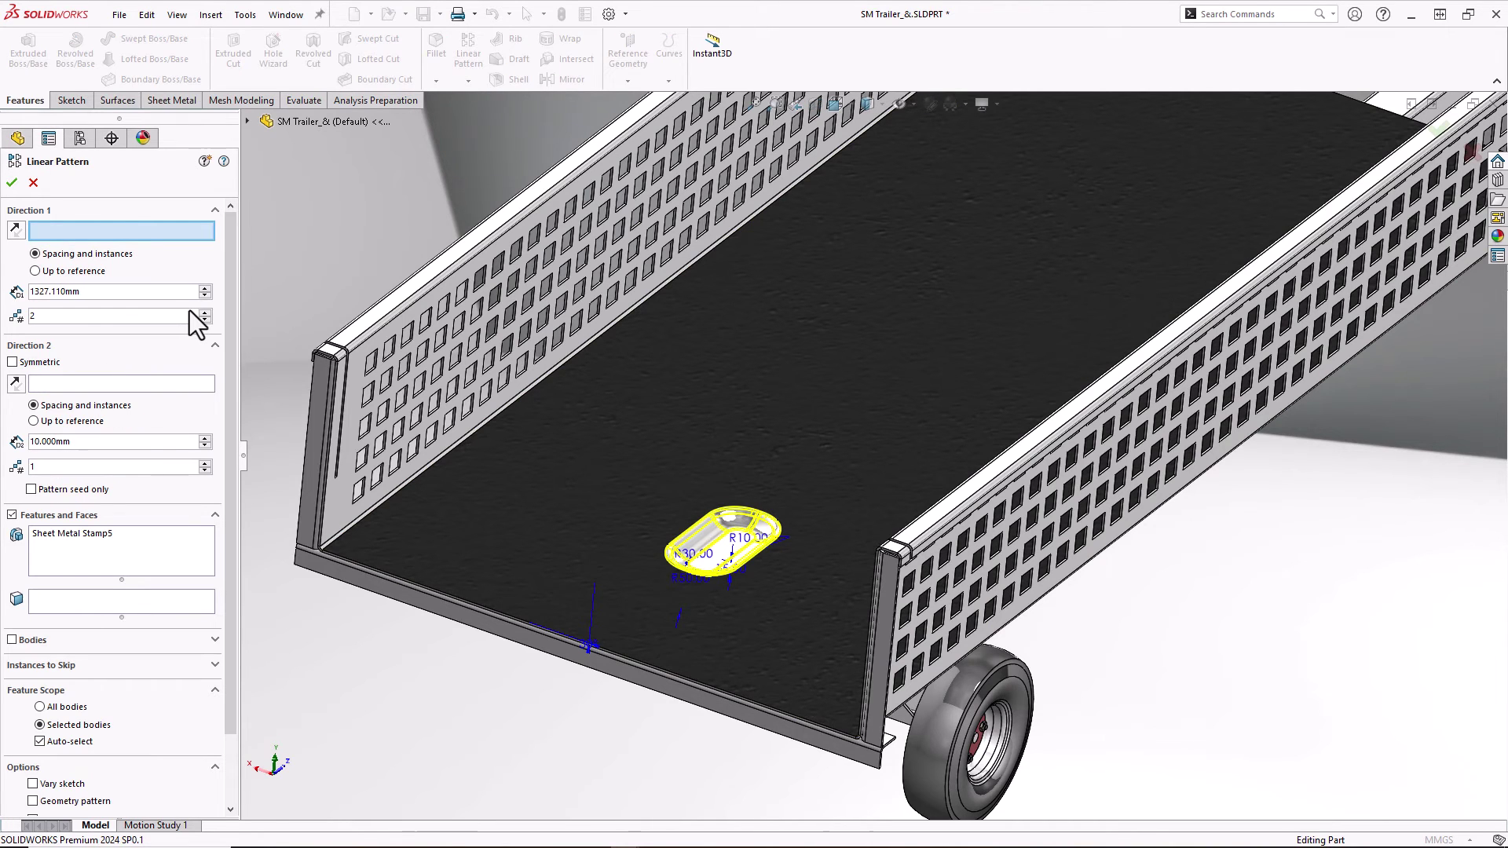
pyautogui.click(398, 319)
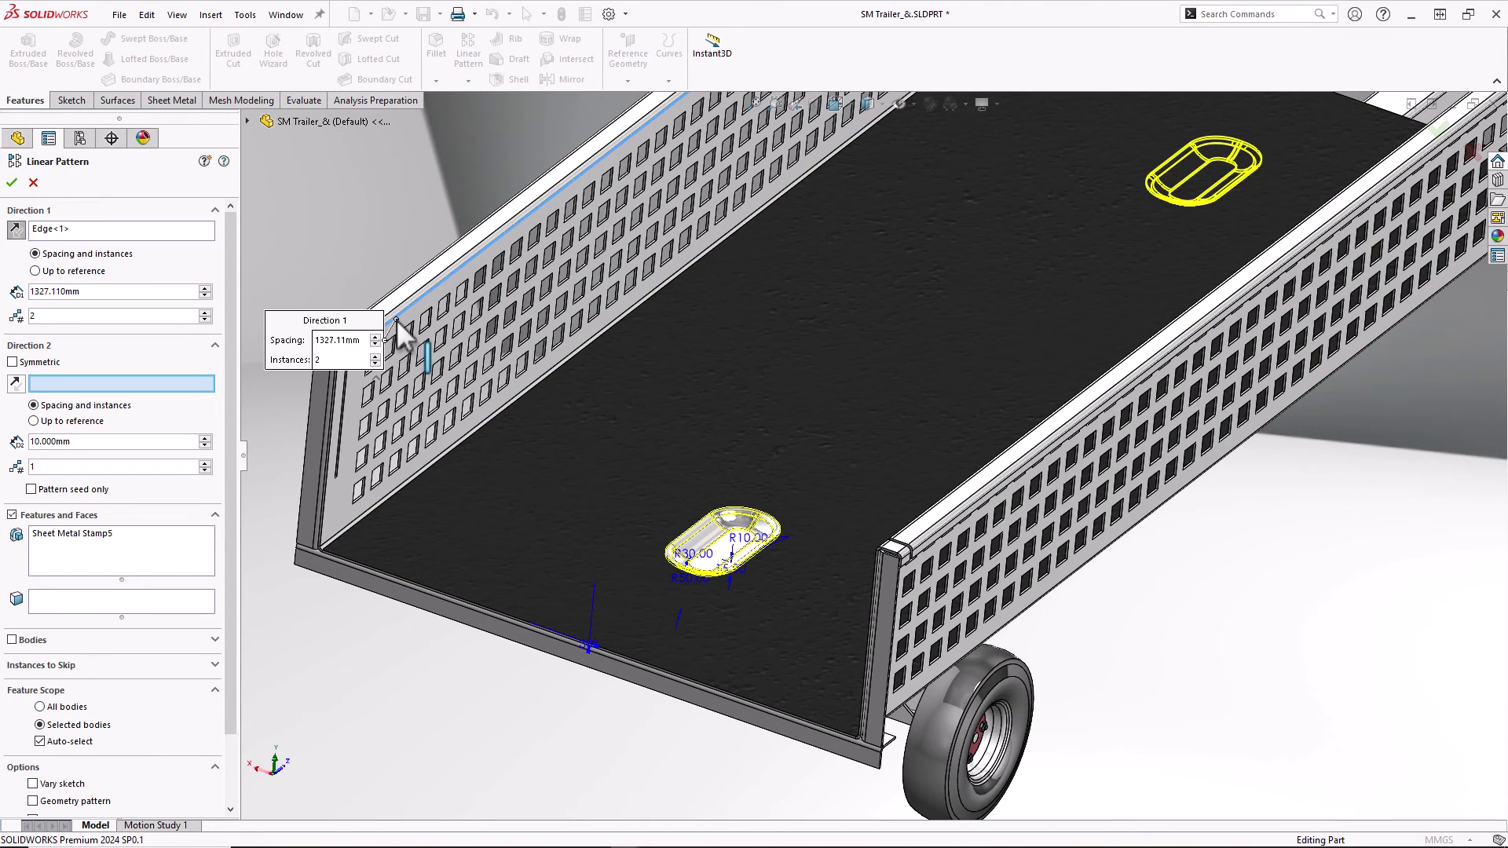
pyautogui.moveTo(114, 293); pyautogui.dragTo(17, 294)
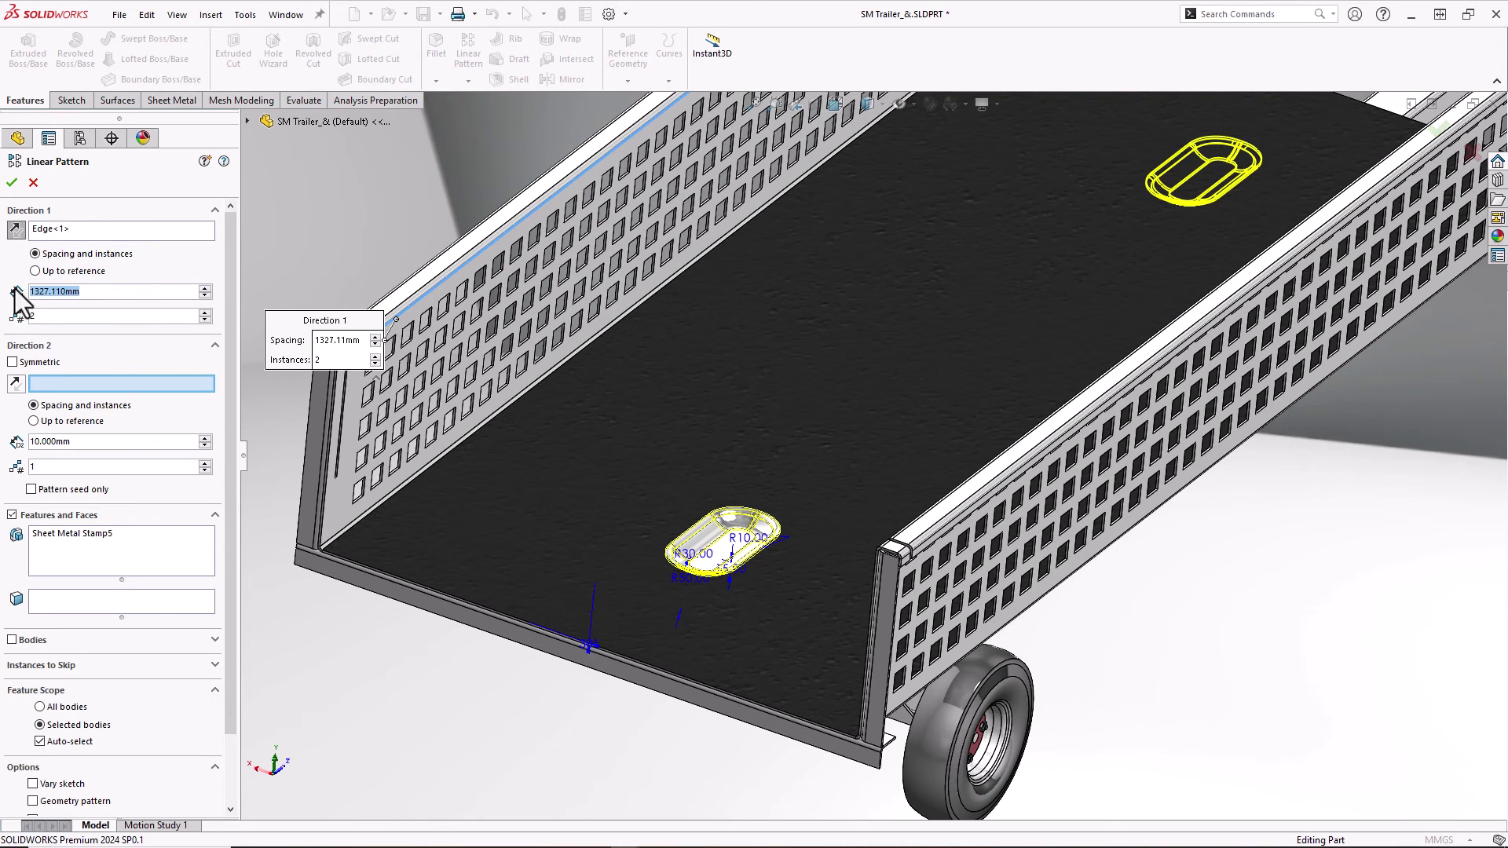
pyautogui.click(12, 182)
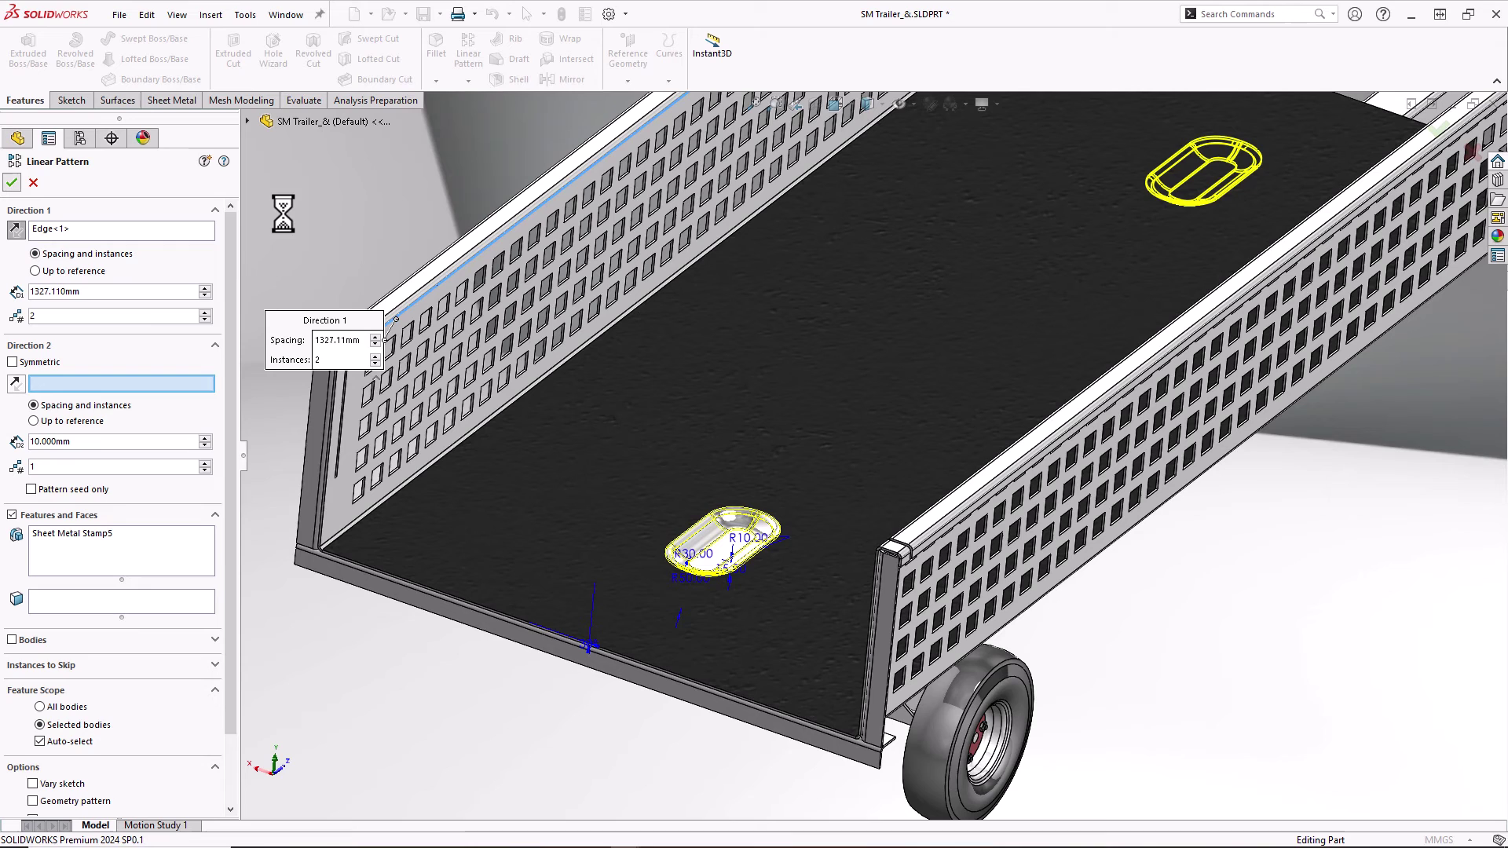